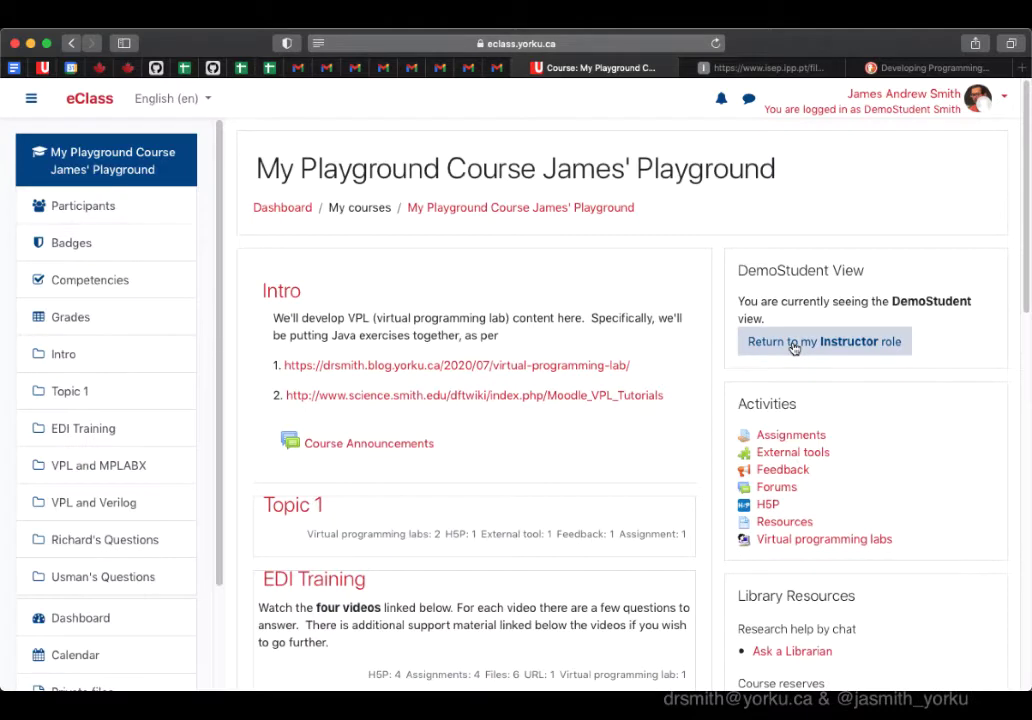
# Return from the DemoStudent view to the Instructor role and turn on editing for the course.
pyautogui.click(865, 344)
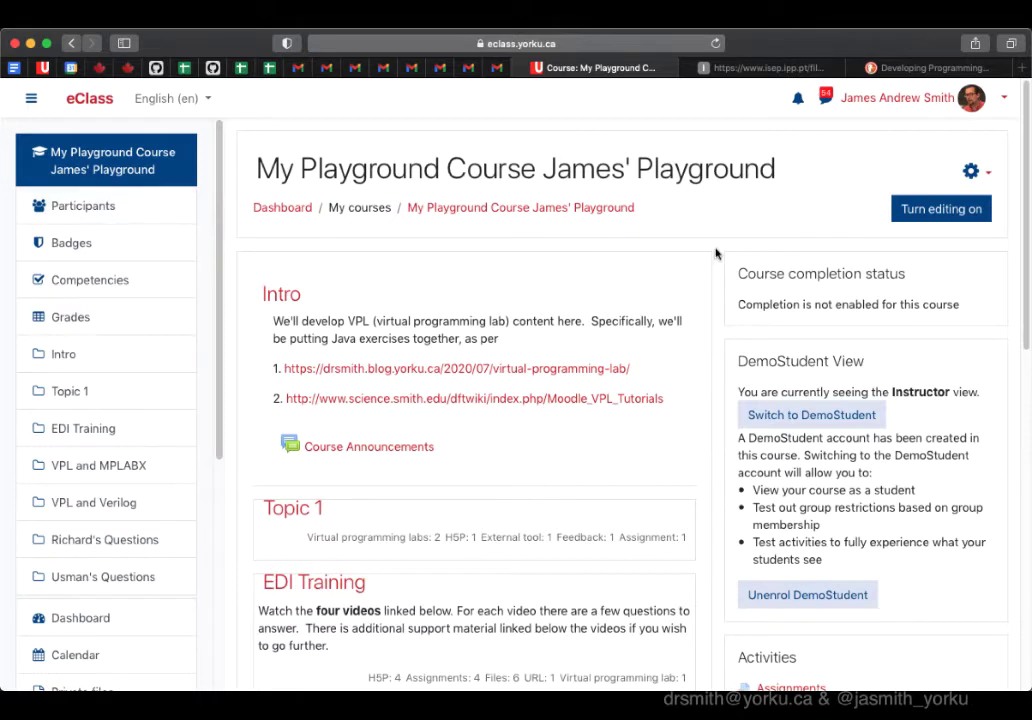
pyautogui.click(936, 209)
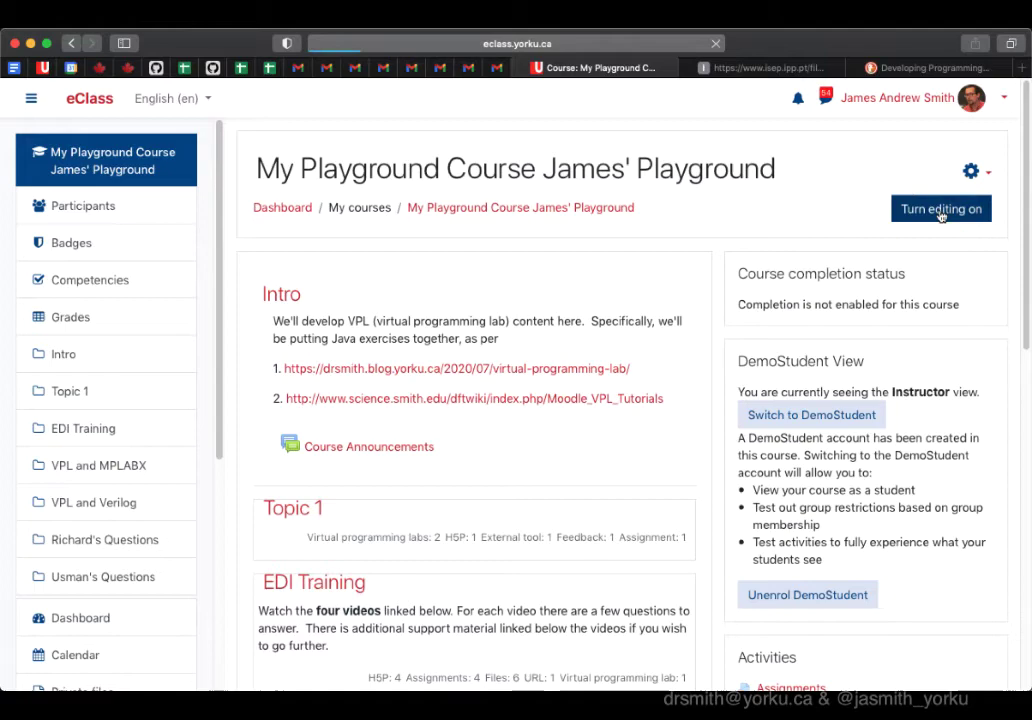
# Add a new Virtual programming lab activity to the VPL and MPLABX section.
pyautogui.scroll(-2, 582, 541)
pyautogui.scroll(-20, 582, 541)
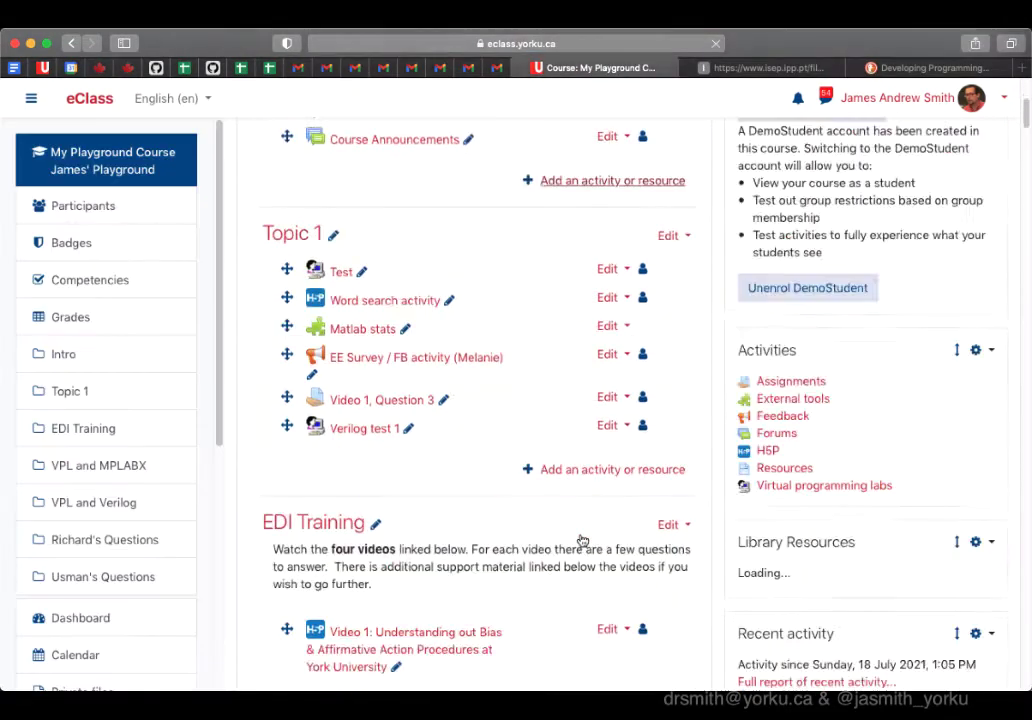
pyautogui.scroll(-10, 580, 540)
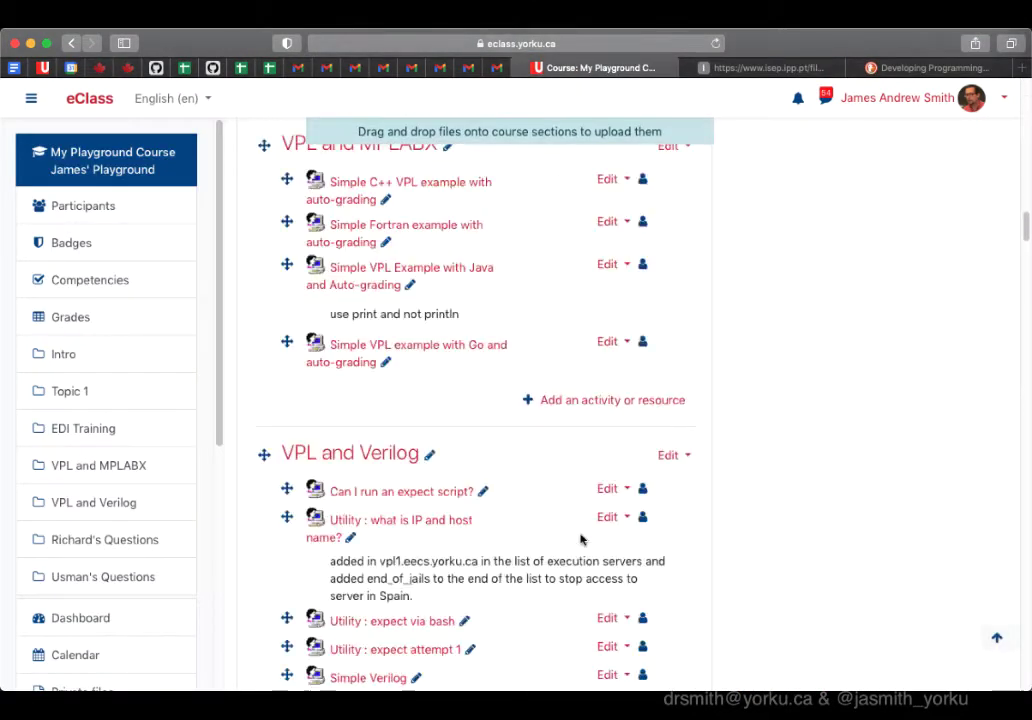
pyautogui.click(602, 402)
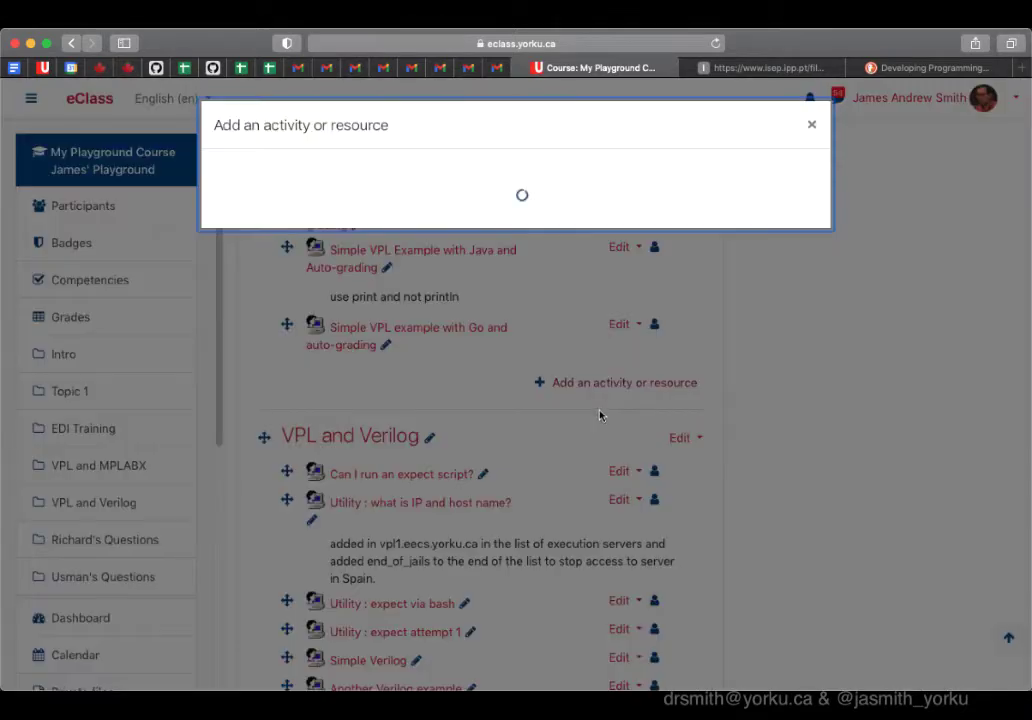
pyautogui.click(755, 294)
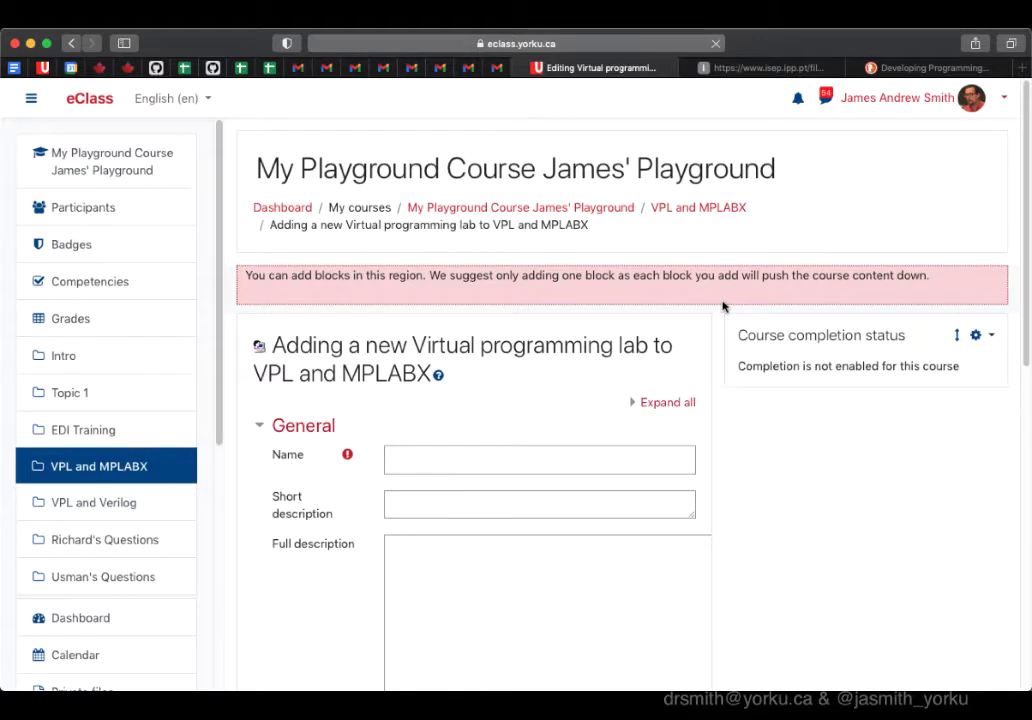
# Name the lab "Simple VPL and Python auto-grade example" with the short description "vpl and python on local server (EECS)".
pyautogui.click(458, 468)
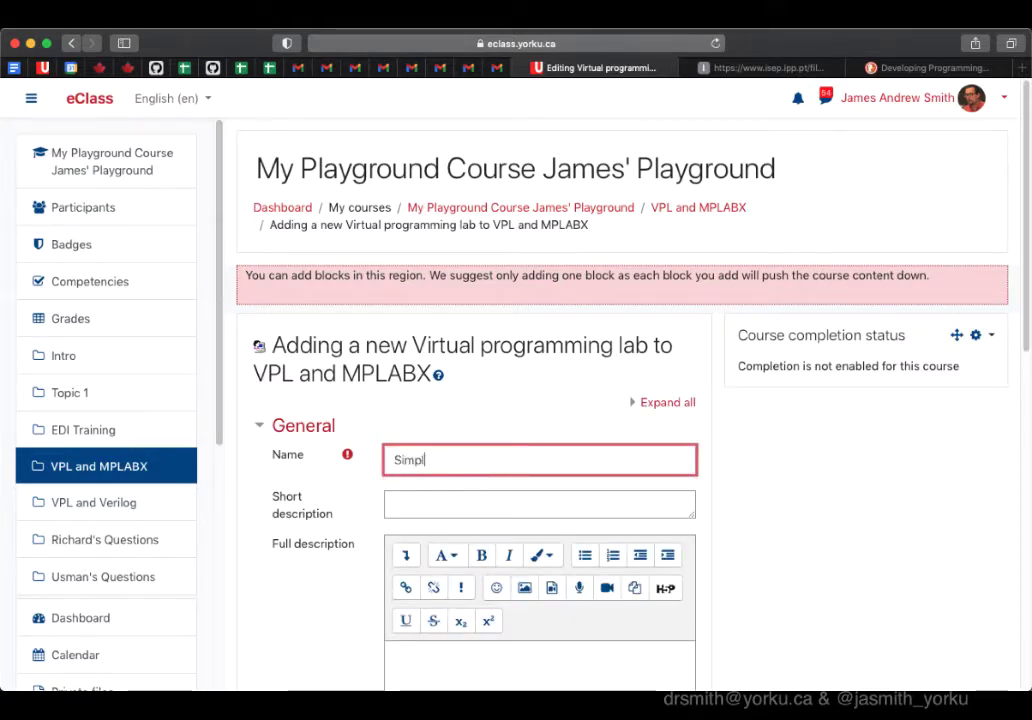
pyautogui.write('Simple VPL and Python')
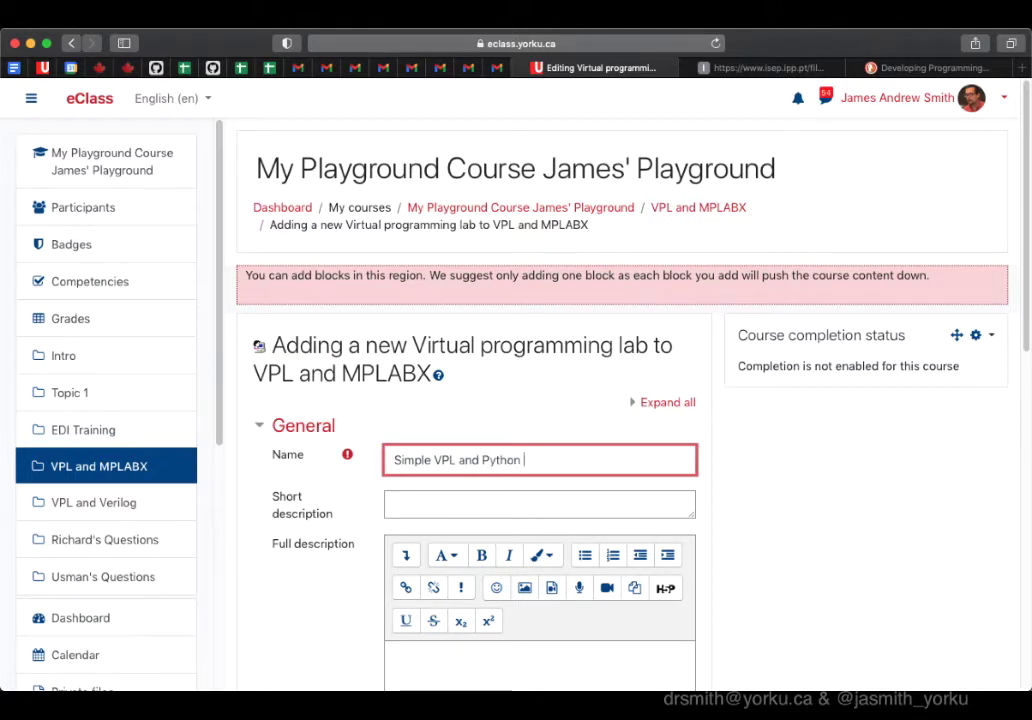
pyautogui.write(' auto-grade example')
pyautogui.press('Tab')
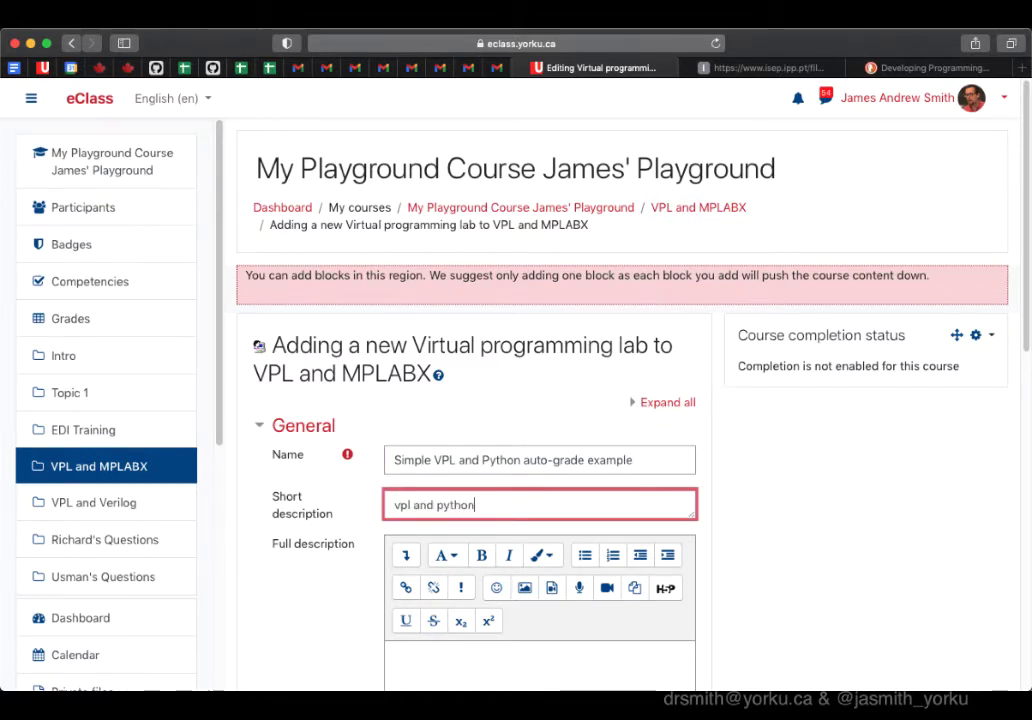
pyautogui.write('vpl and python on local serve')
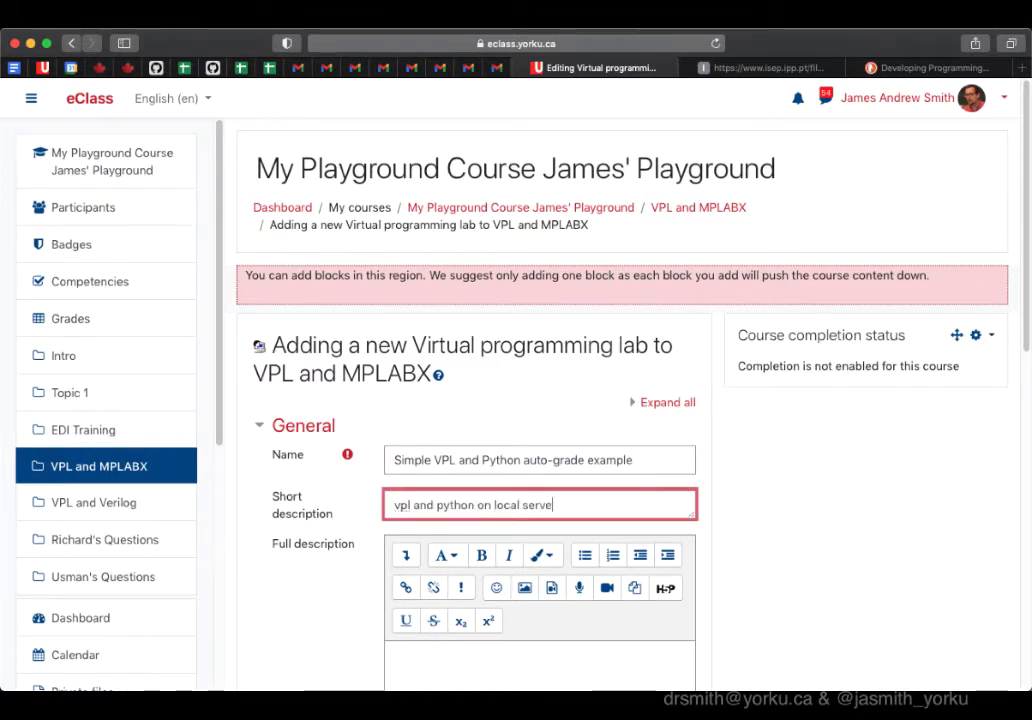
pyautogui.write('r (EECS')
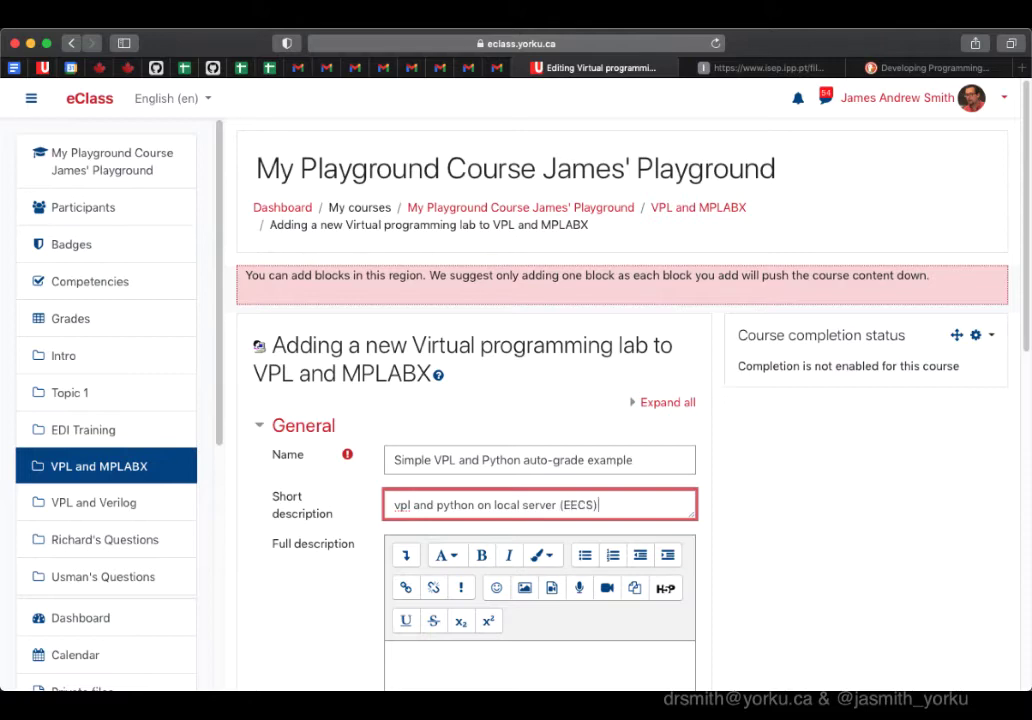
# Expand the lab's Grade settings, keep the defaults, and save and display the new activity.
pyautogui.scroll(-5, 472, 560)
pyautogui.scroll(-2, 368, 597)
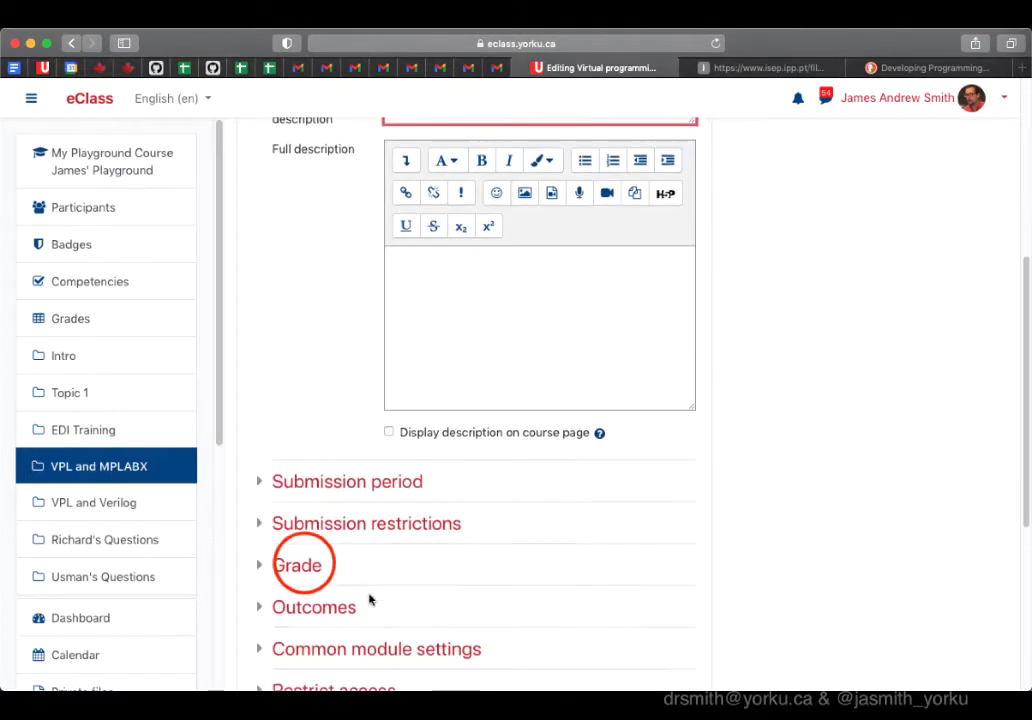
pyautogui.click(301, 563)
pyautogui.scroll(-5, 620, 558)
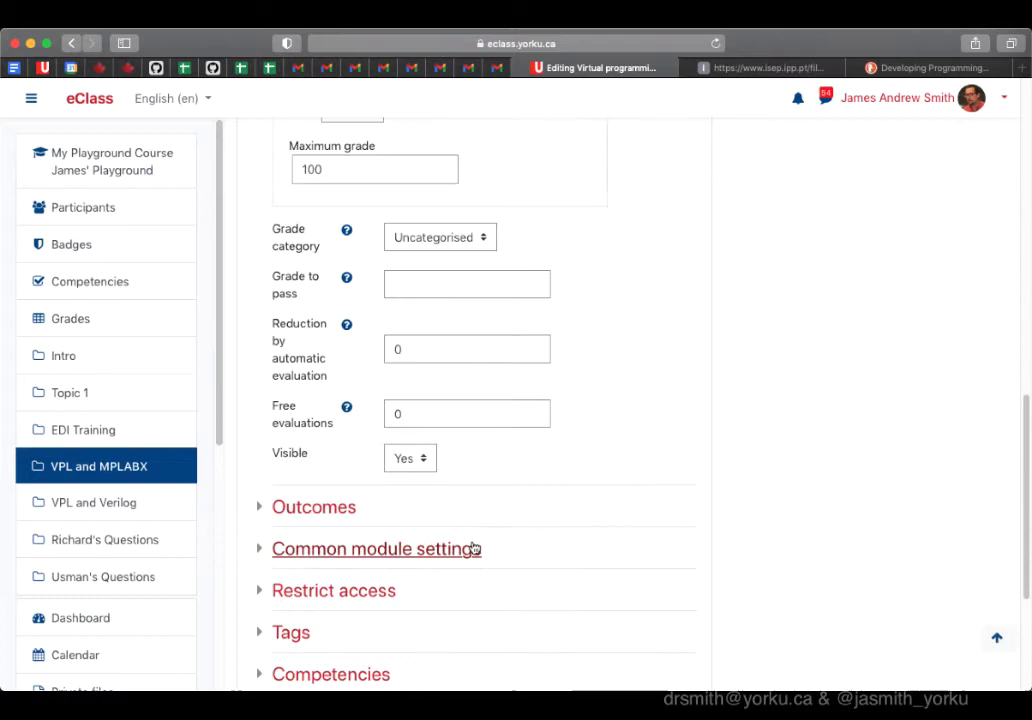
pyautogui.scroll(-5, 473, 548)
pyautogui.click(612, 455)
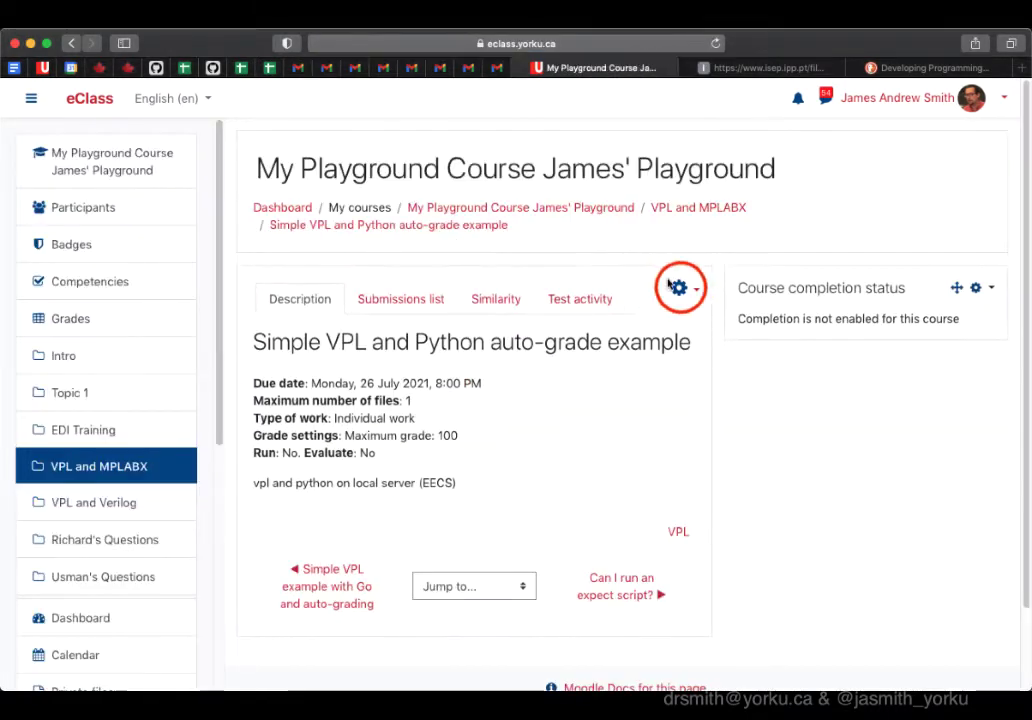
# Open the vpl_evaluate.cases file in the lab's execution files.
pyautogui.click(679, 289)
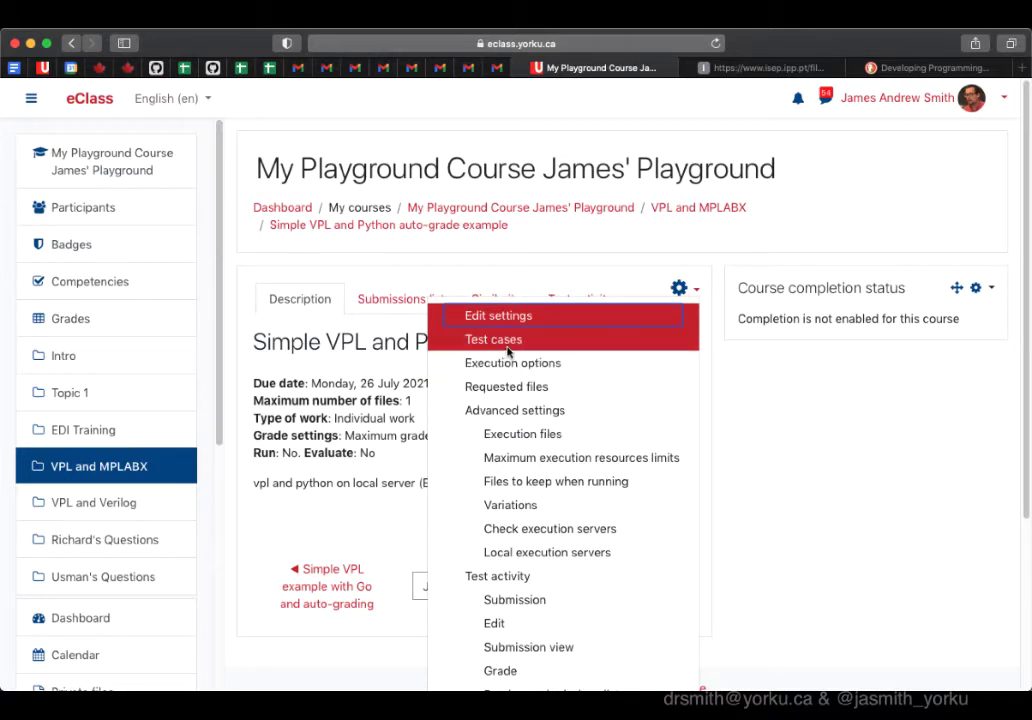
pyautogui.click(495, 396)
pyautogui.click(493, 436)
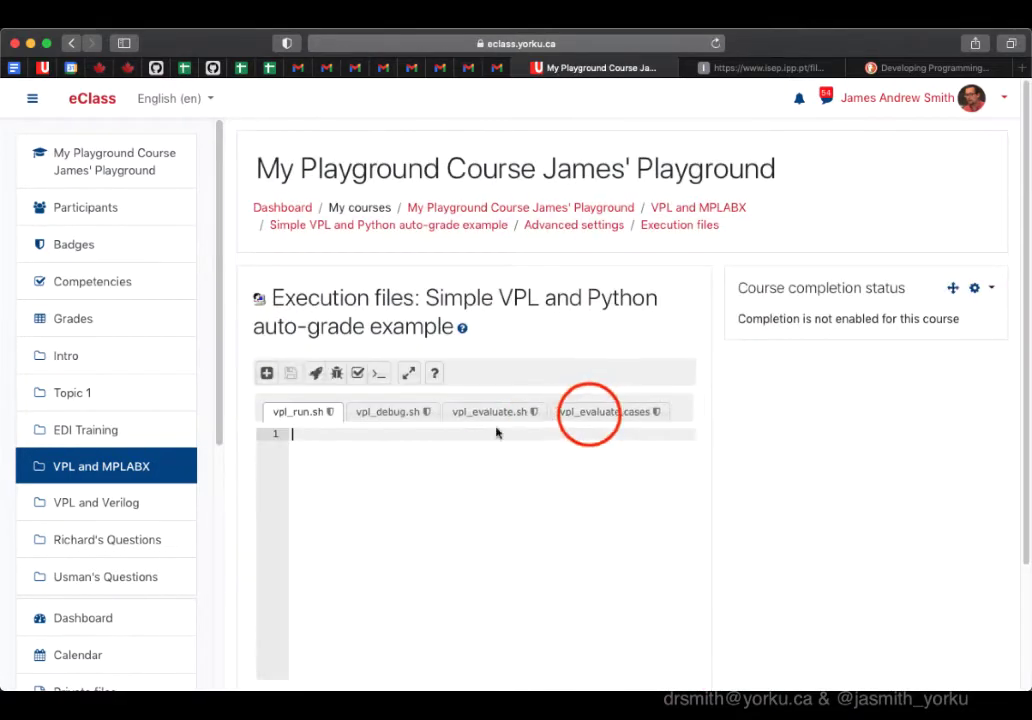
pyautogui.click(590, 416)
pyautogui.click(544, 459)
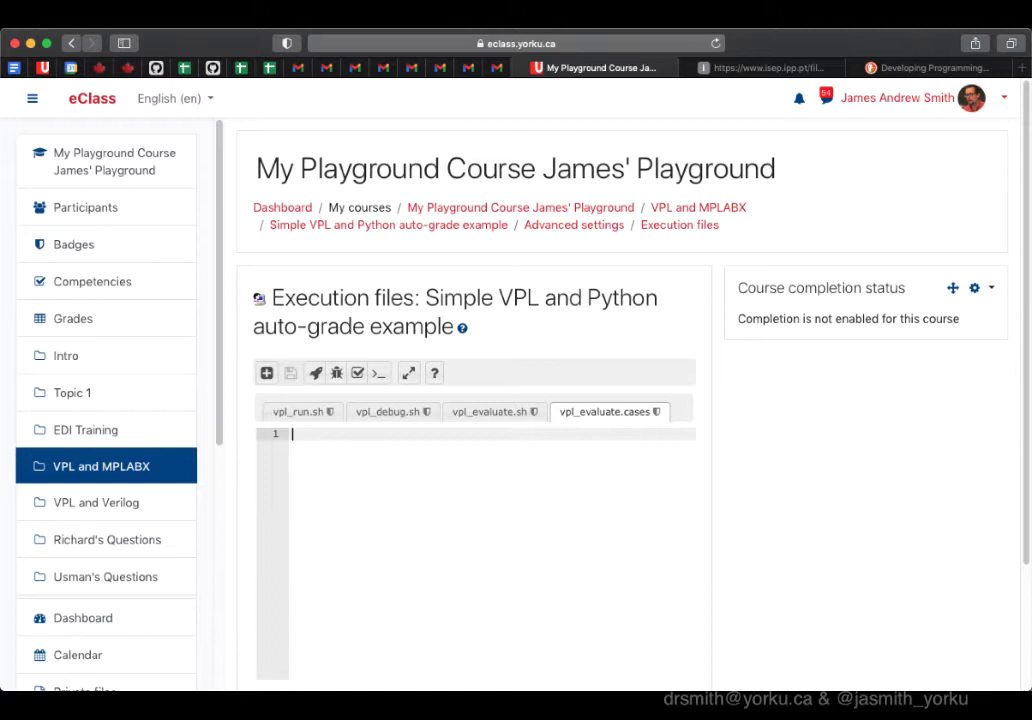
# Write the test case "Case = Test 1" with output = "Hello world" in vpl_evaluate.cases and save it.
pyautogui.click(645, 479)
pyautogui.write('Co')
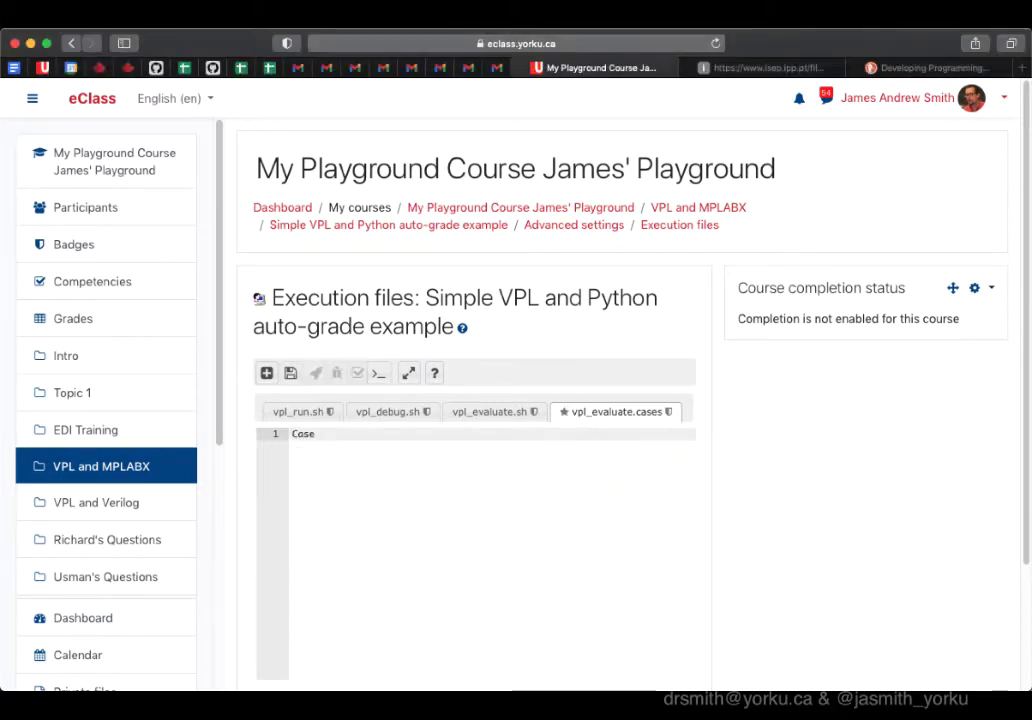
pyautogui.write('se = Test 1')
pyautogui.press('Return')
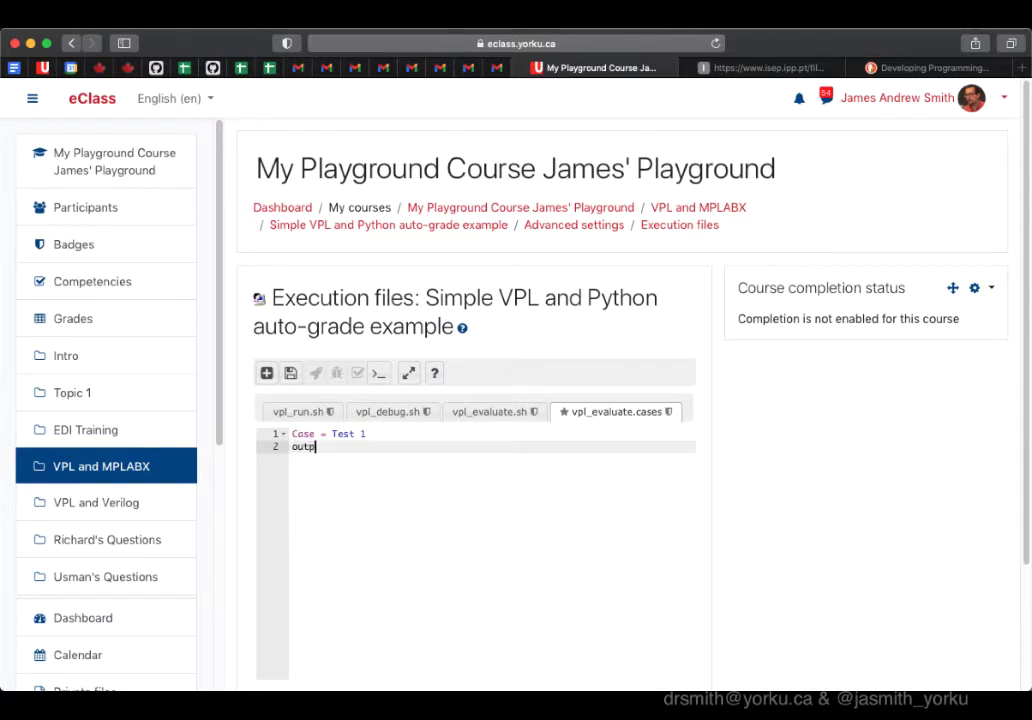
pyautogui.write('output = "Hello world')
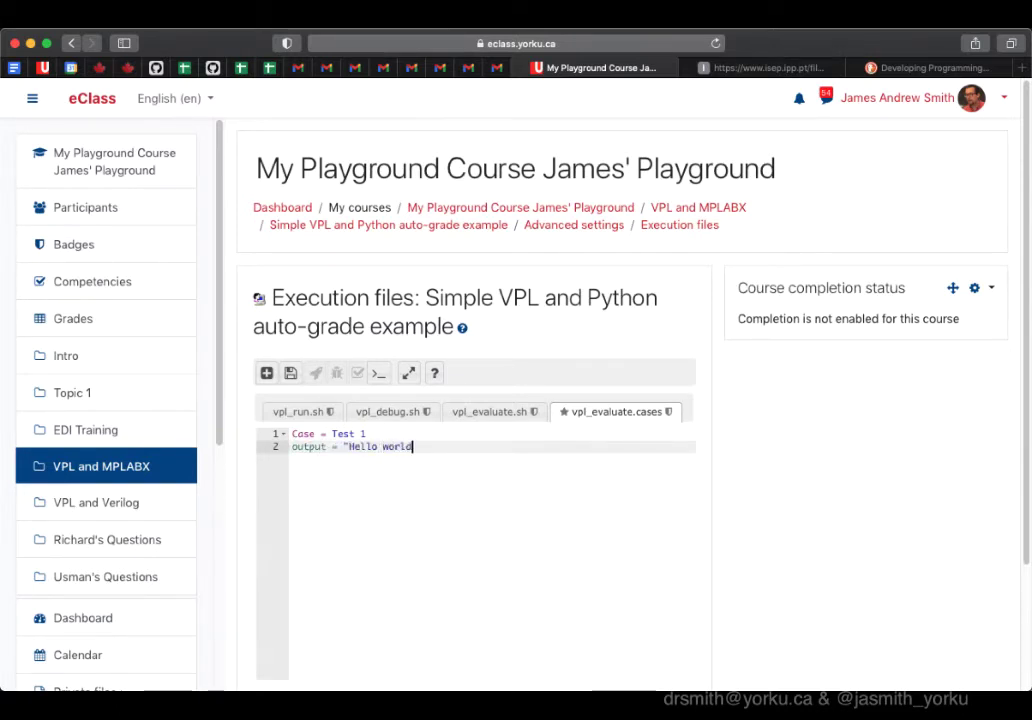
pyautogui.moveTo(345, 447); pyautogui.dragTo(409, 447)
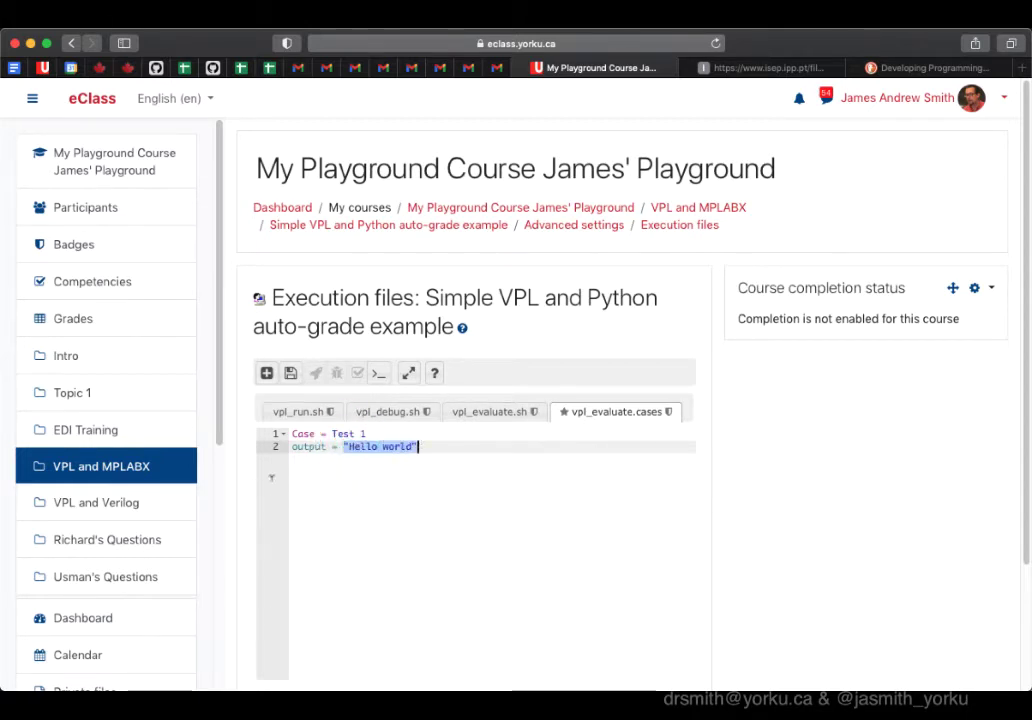
pyautogui.click(290, 373)
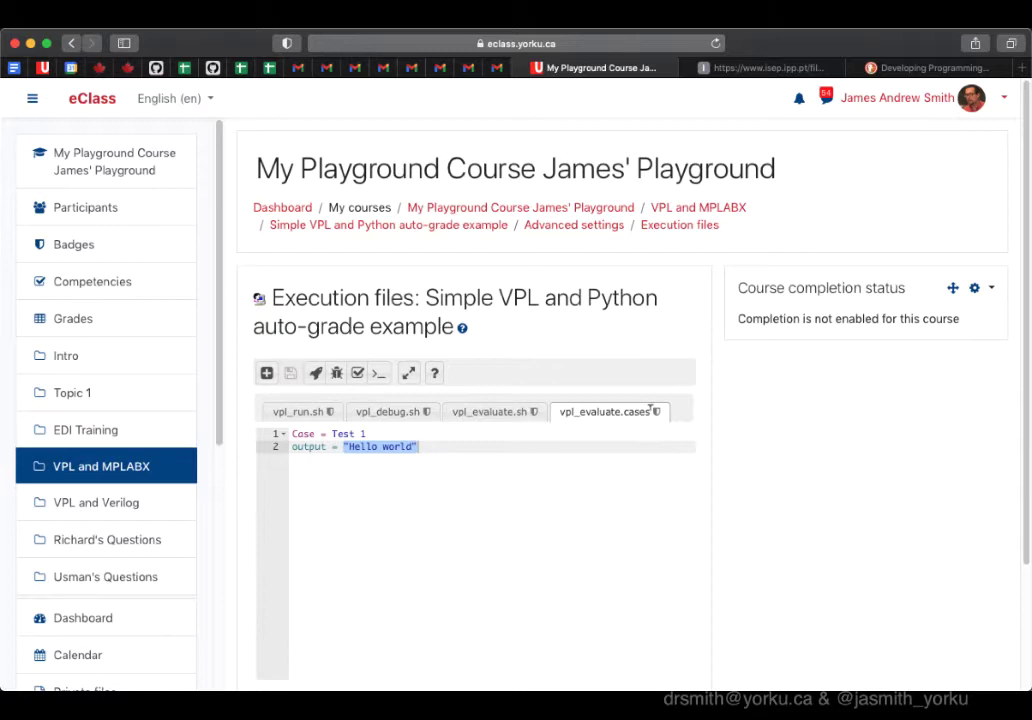
# Create a new requested file named studentTemplate.py for the Python lab.
pyautogui.click(497, 226)
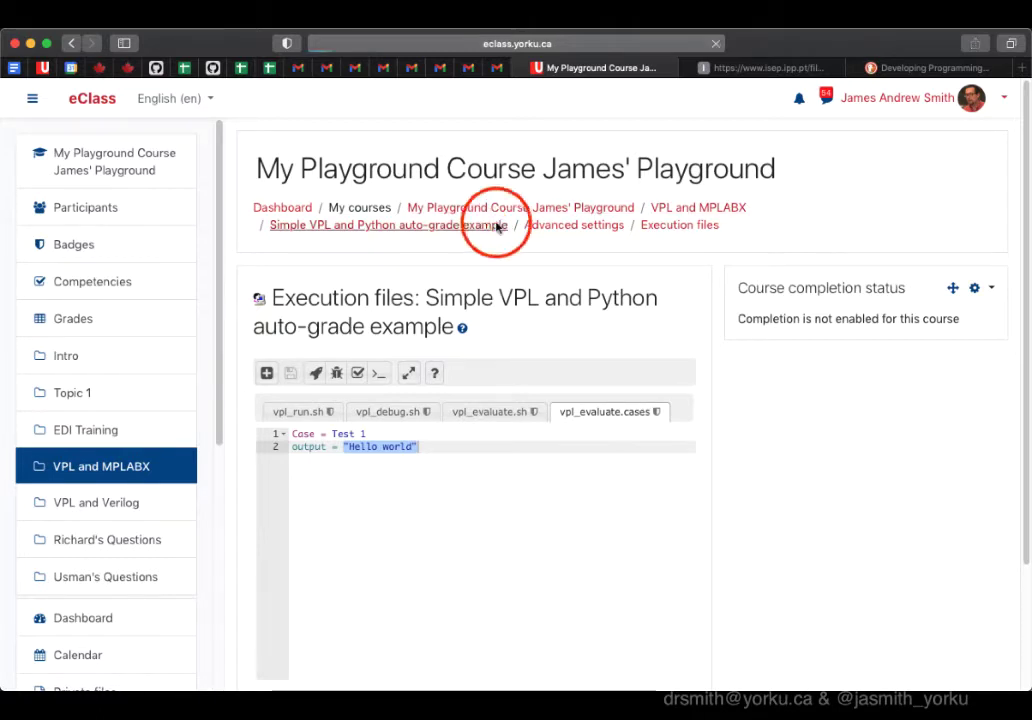
pyautogui.click(679, 289)
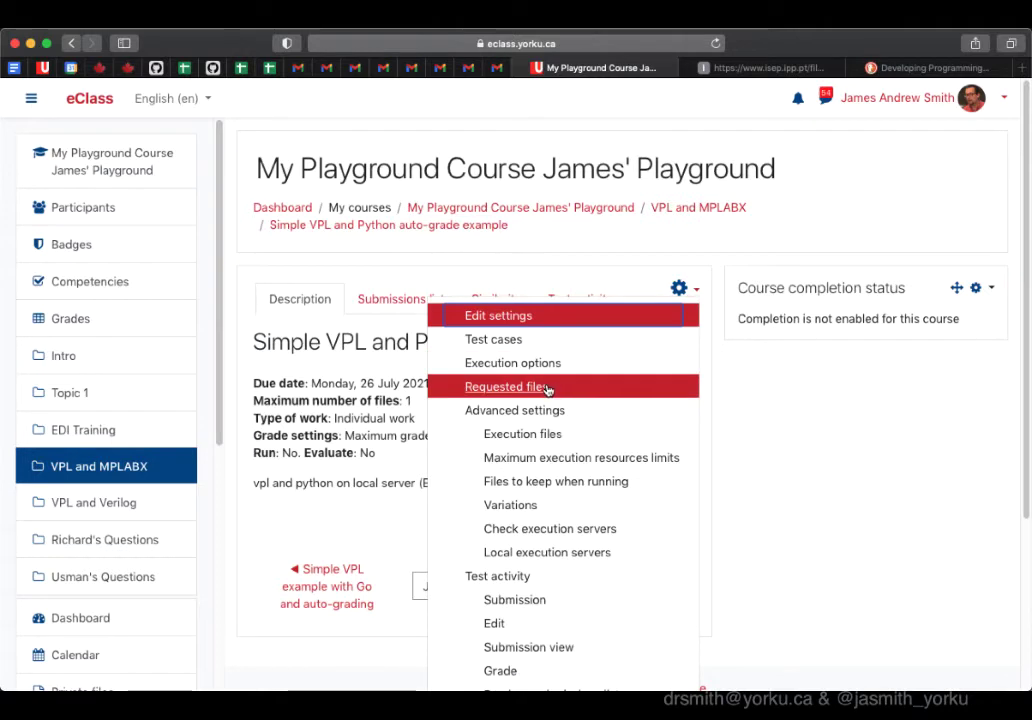
pyautogui.click(546, 389)
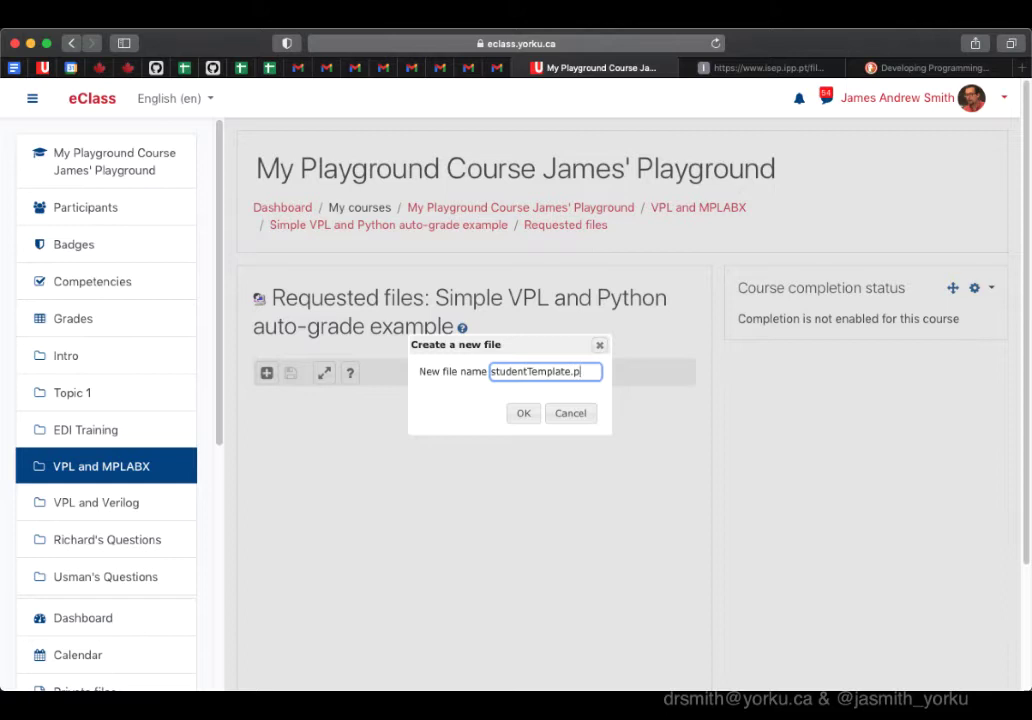
pyautogui.press('Return')
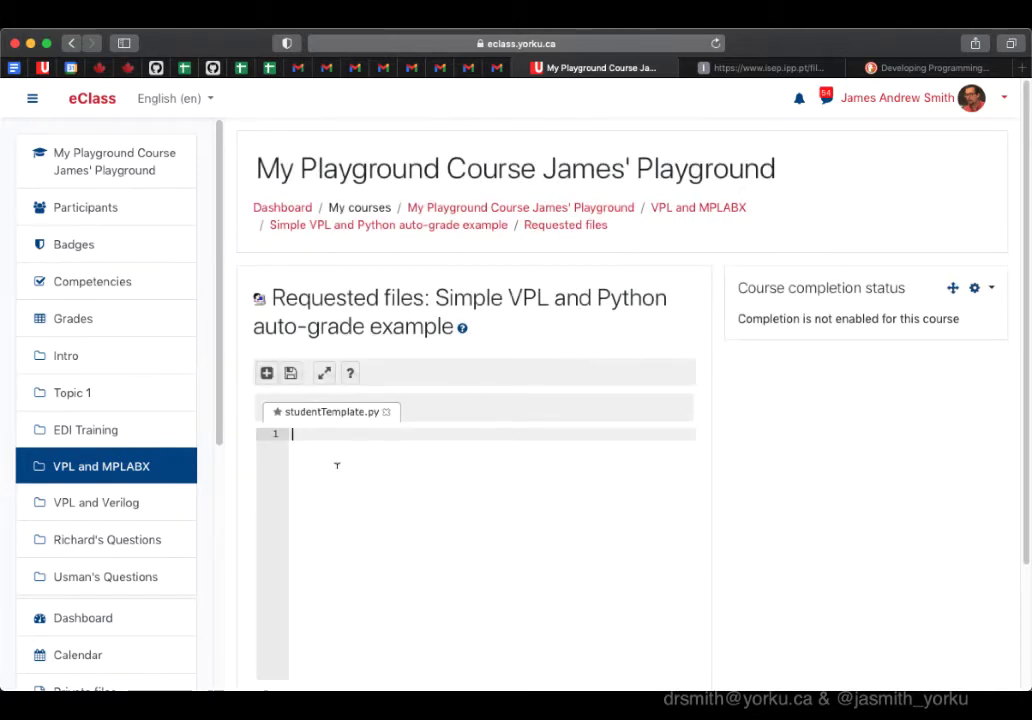
# Enter print("Hello world") in studentTemplate.py and save the file.
pyautogui.write('prin')
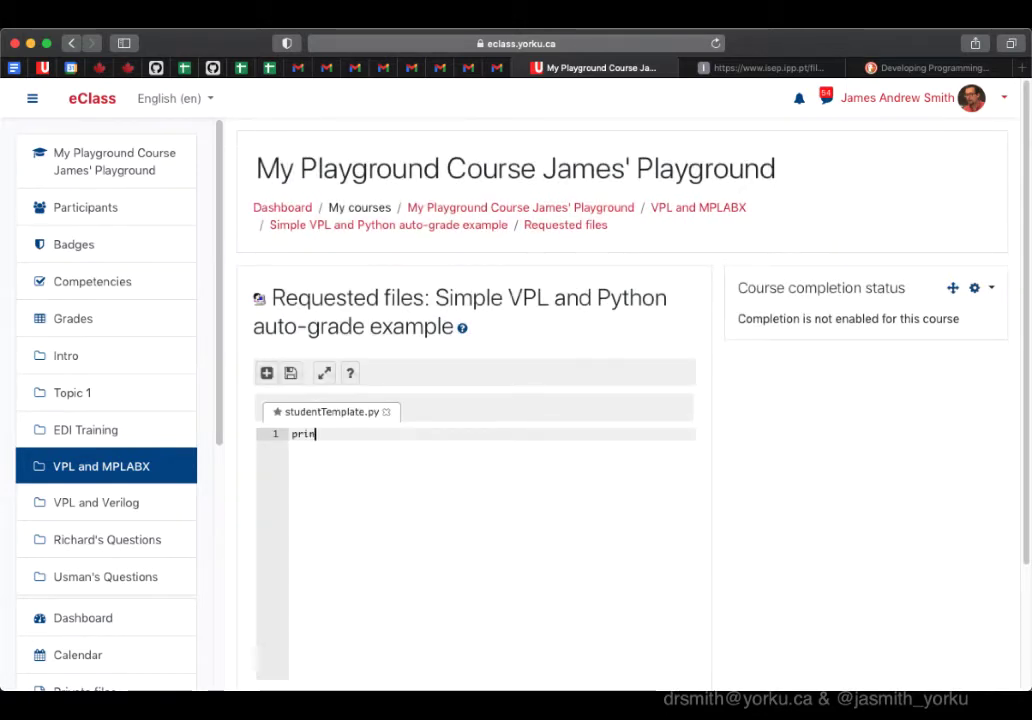
pyautogui.write('t("Hello world"')
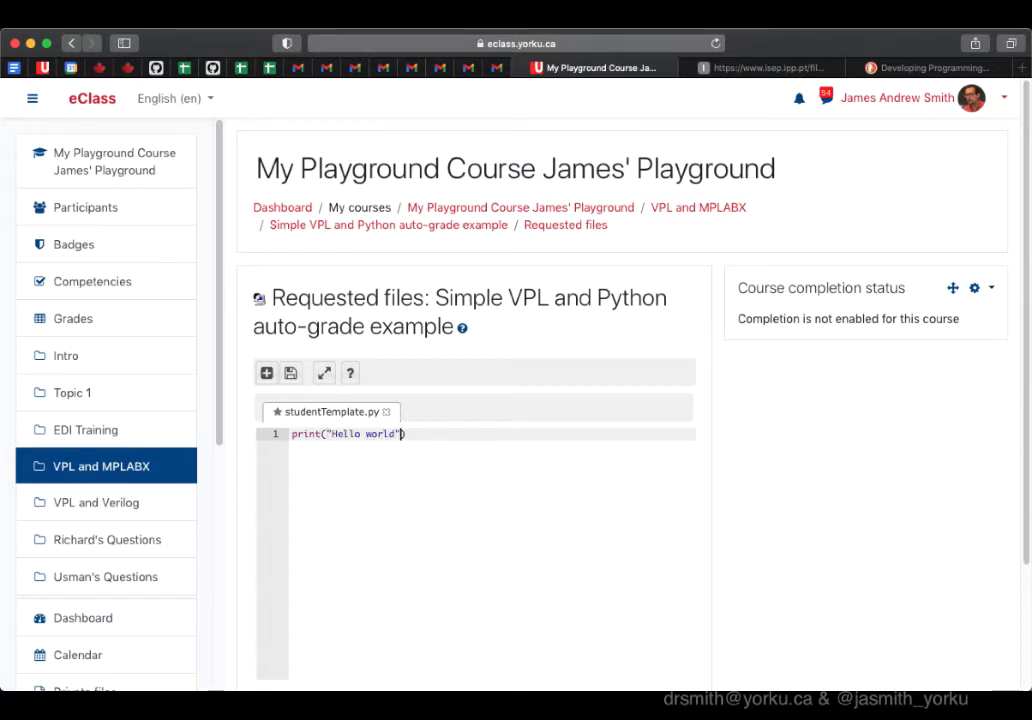
pyautogui.click(290, 373)
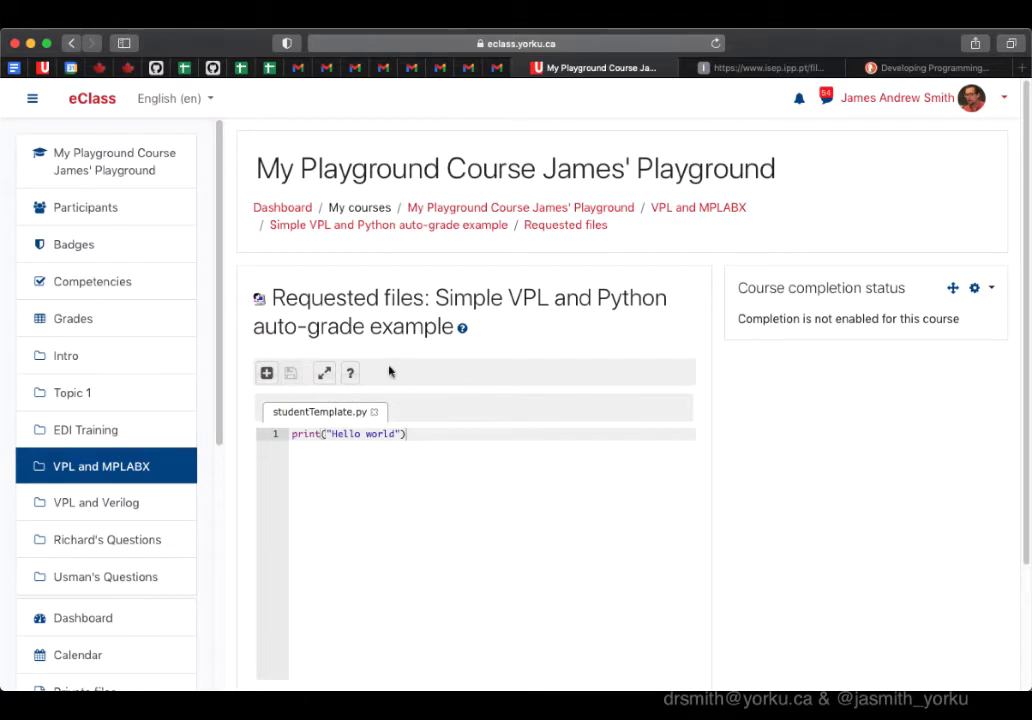
# Set Run, Evaluate and Automatic grade to Yes in the Python lab's execution options and save them.
pyautogui.click(426, 226)
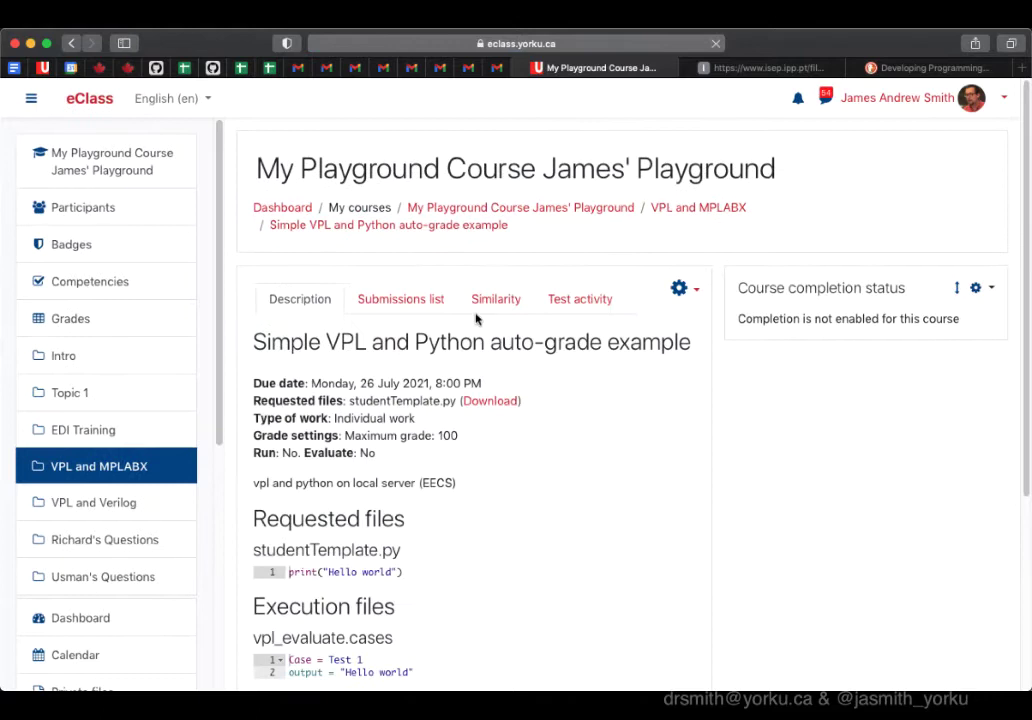
pyautogui.click(679, 289)
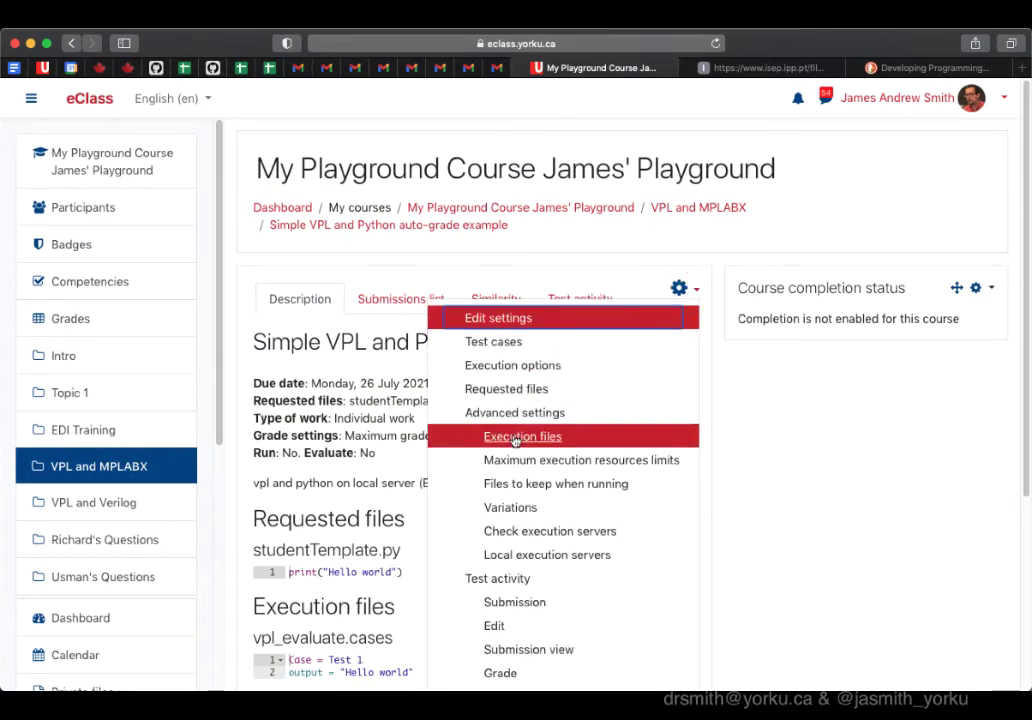
pyautogui.click(490, 364)
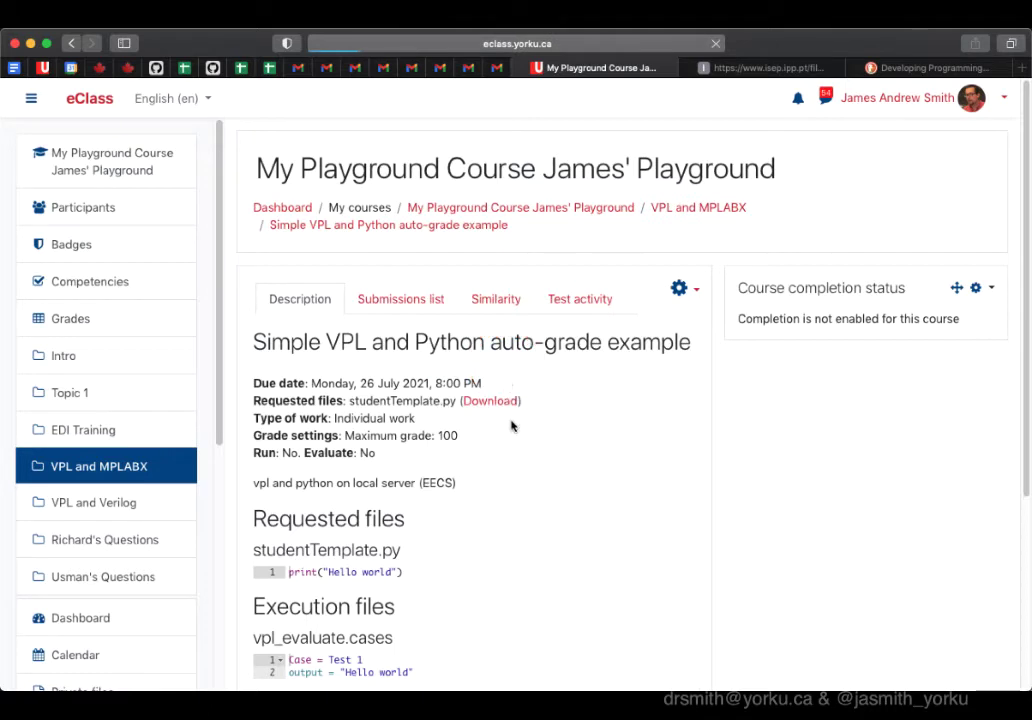
pyautogui.click(412, 527)
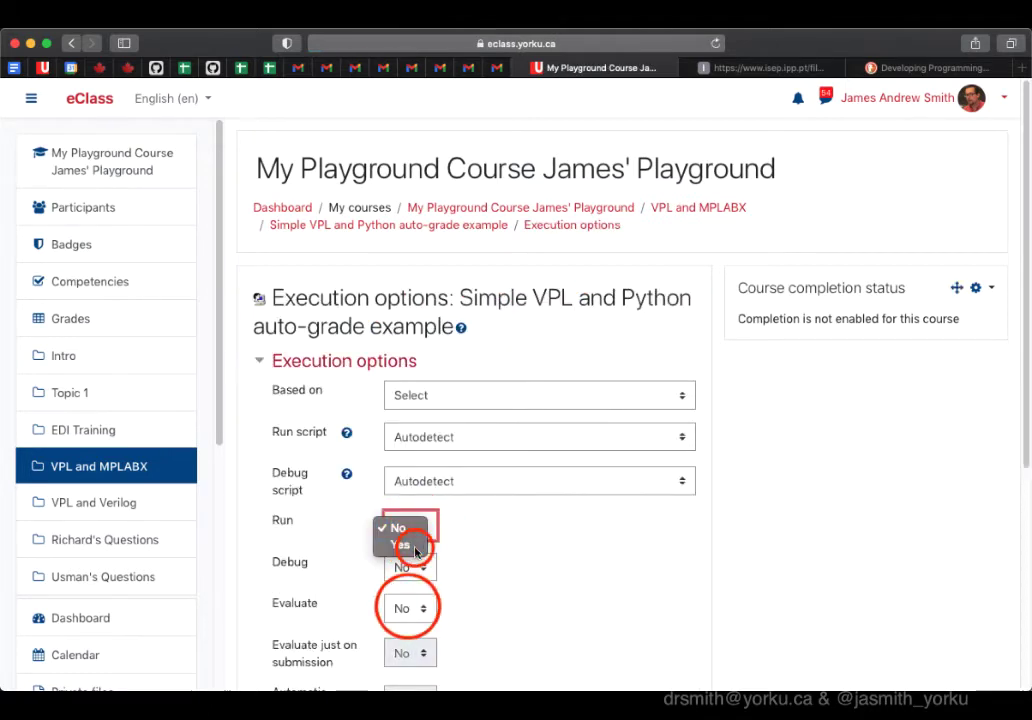
pyautogui.click(415, 545)
pyautogui.click(410, 608)
pyautogui.click(405, 626)
pyautogui.scroll(-2, 440, 605)
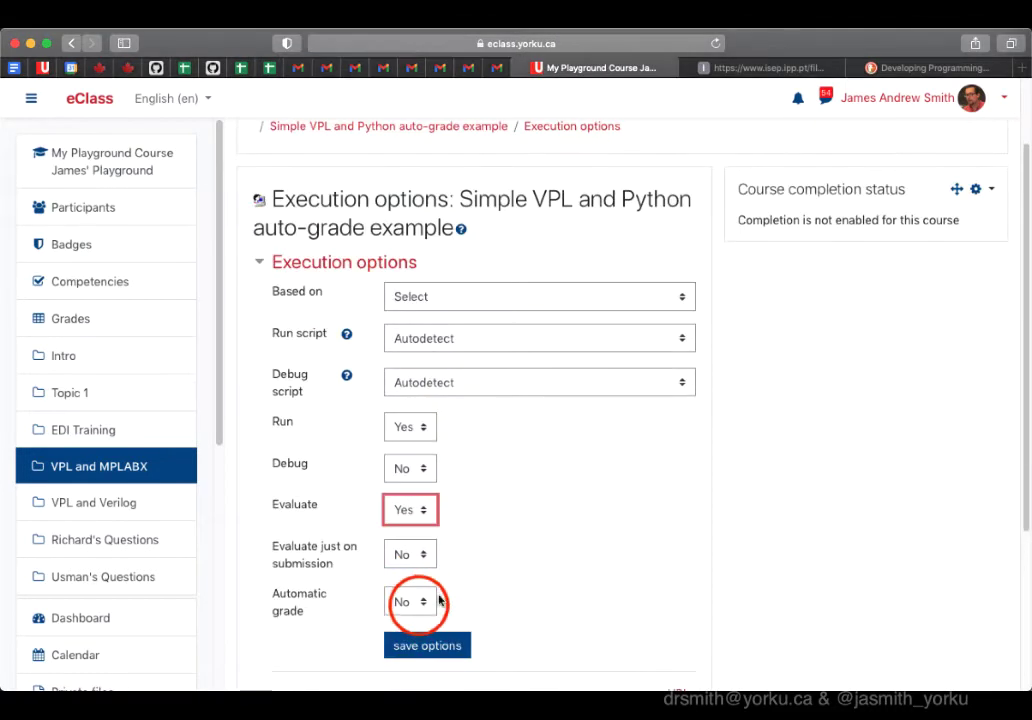
pyautogui.click(417, 604)
pyautogui.click(417, 622)
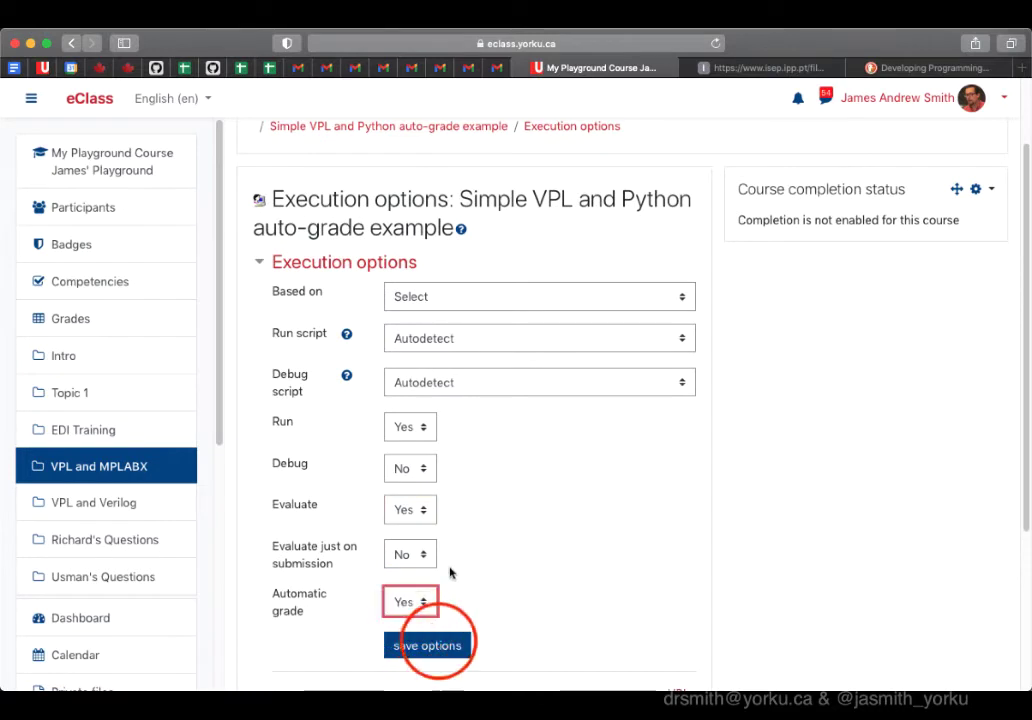
pyautogui.click(440, 646)
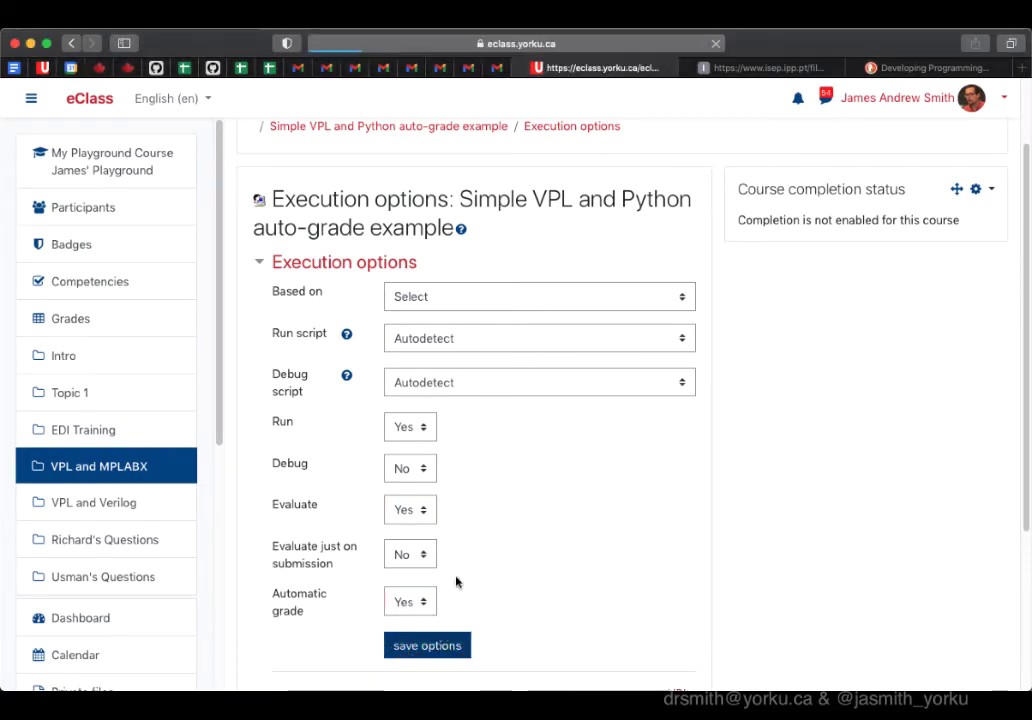
# Set the run script to "PYTHON-3: Using python3 with the first file" and save the execution options.
pyautogui.click(465, 490)
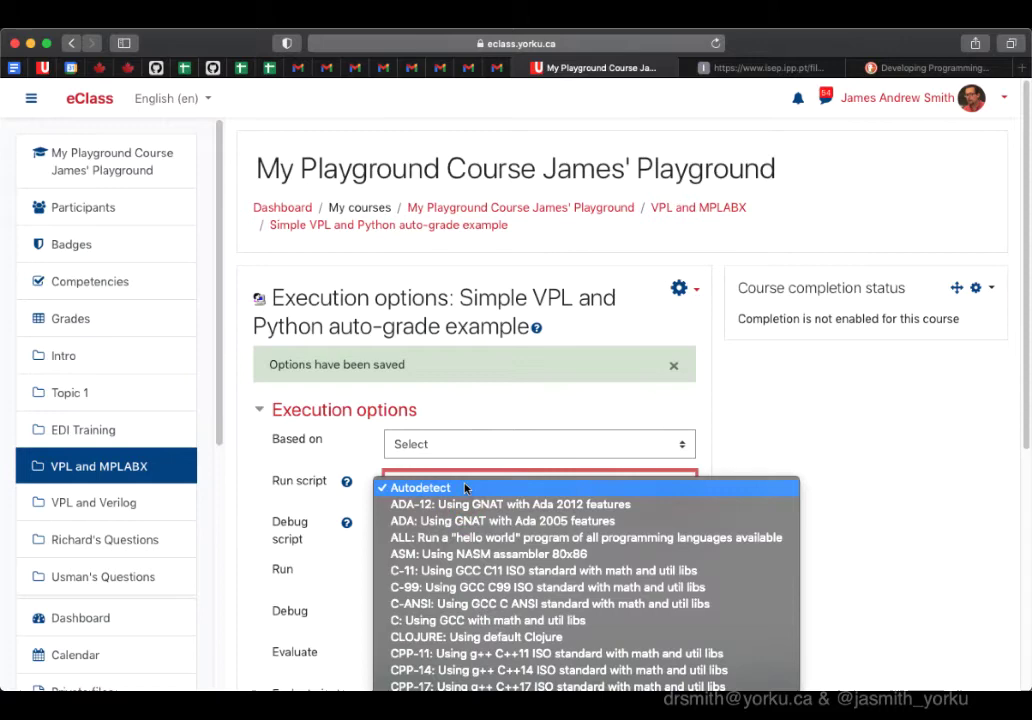
pyautogui.scroll(-4, 457, 645)
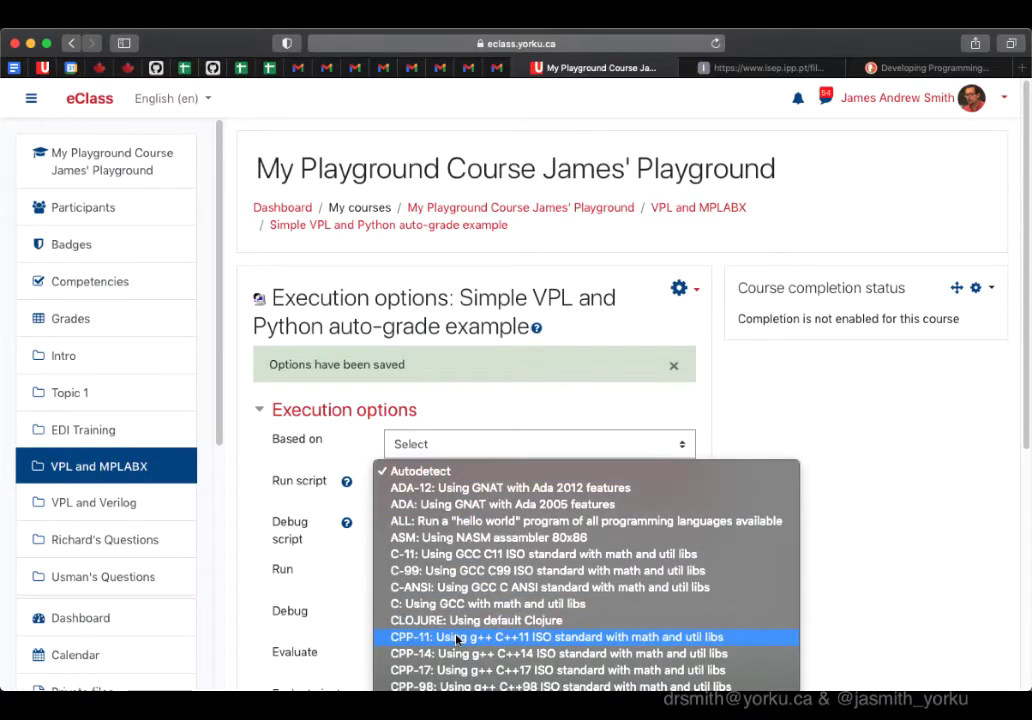
pyautogui.scroll(-4, 457, 640)
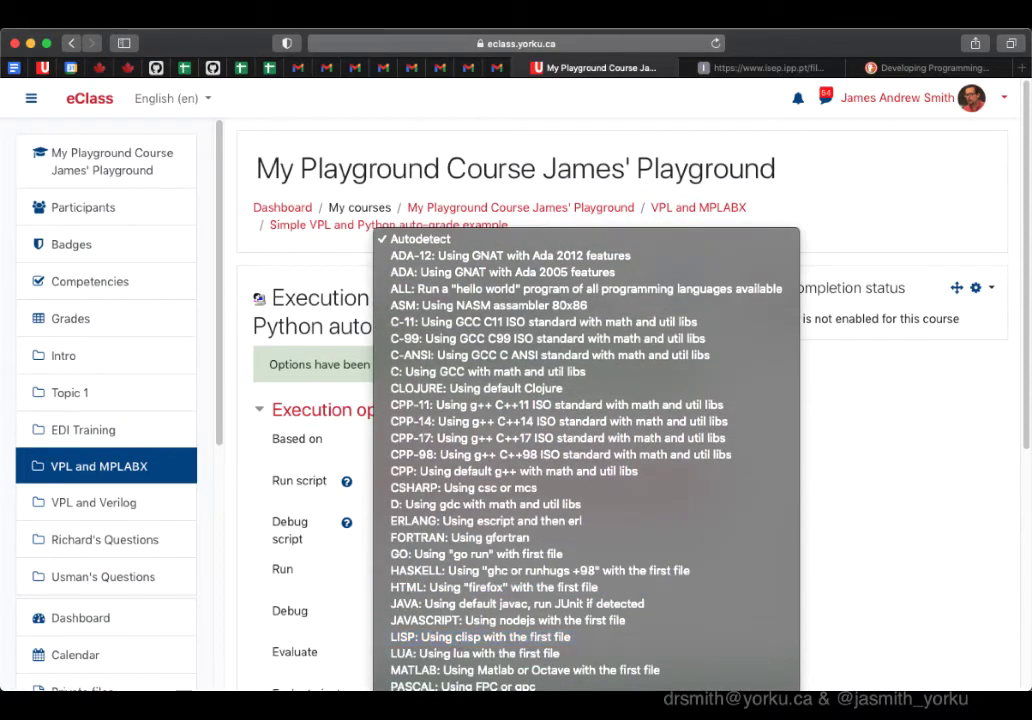
pyautogui.click(481, 624)
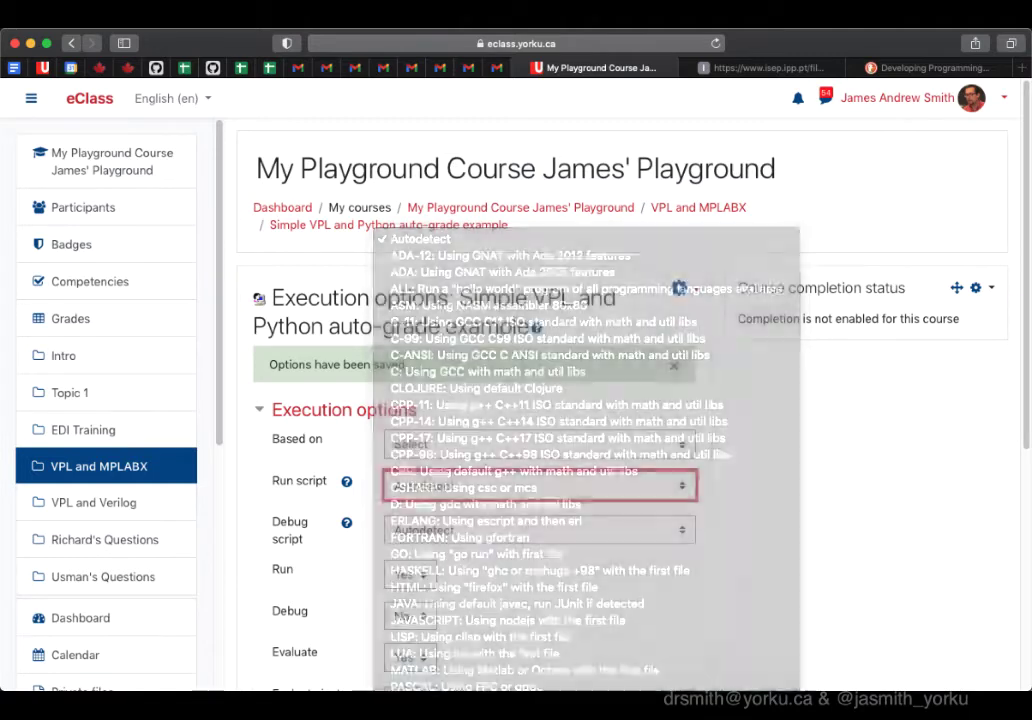
pyautogui.scroll(-3, 483, 627)
pyautogui.click(442, 627)
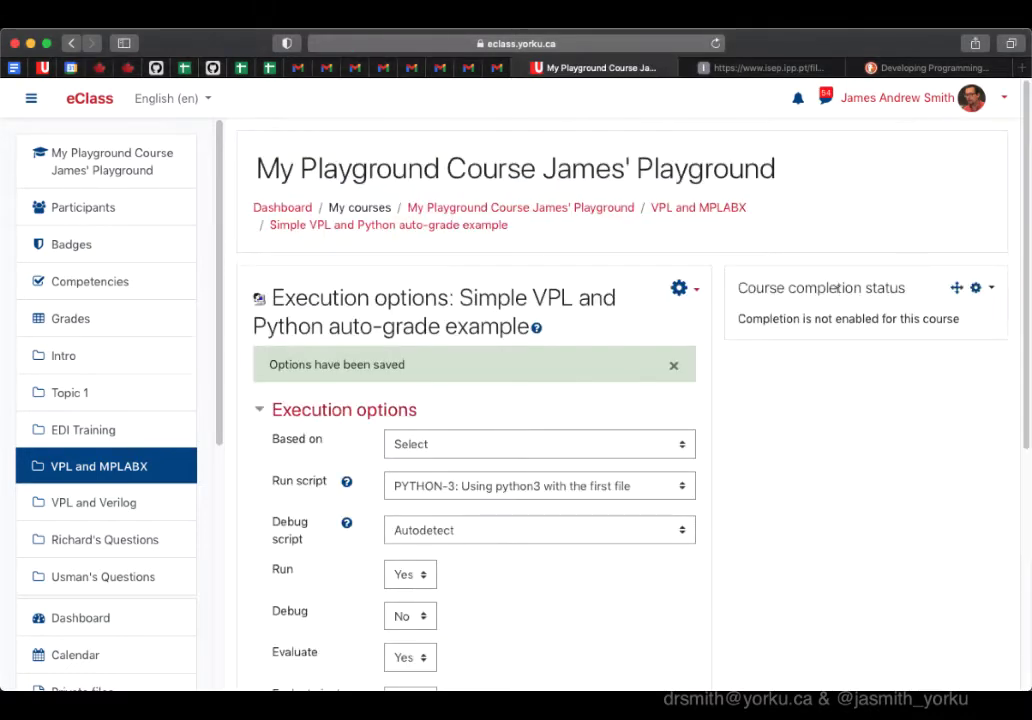
# Enter the yorku.ca server's https address and a second line end_of_jails as the lab's local execution servers, and save.
pyautogui.click(668, 212)
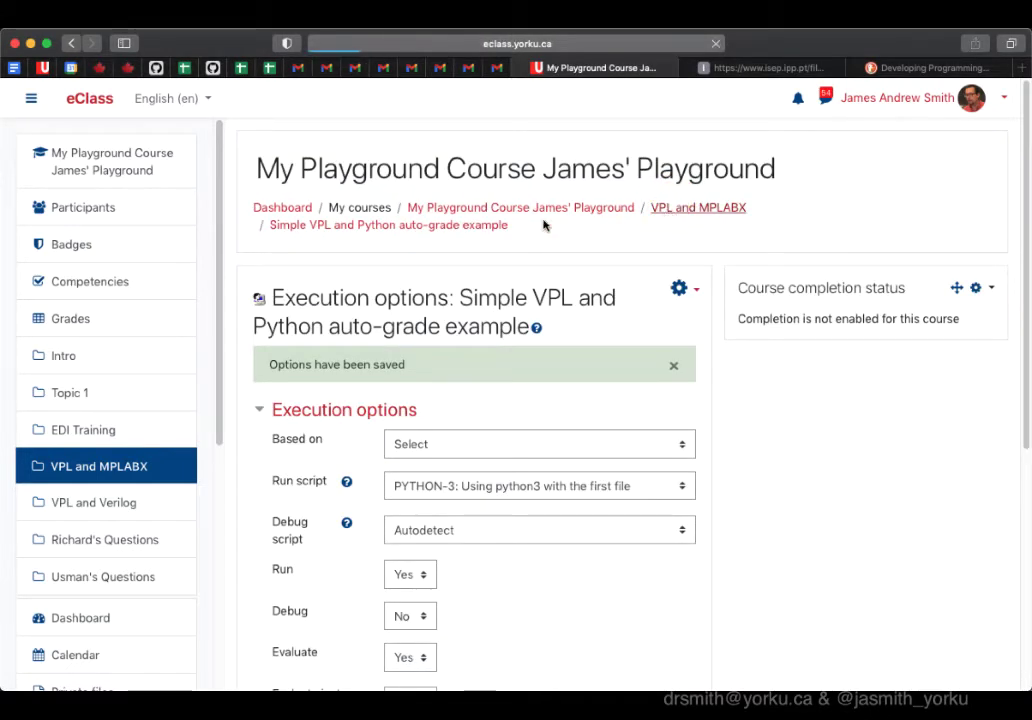
pyautogui.click(447, 540)
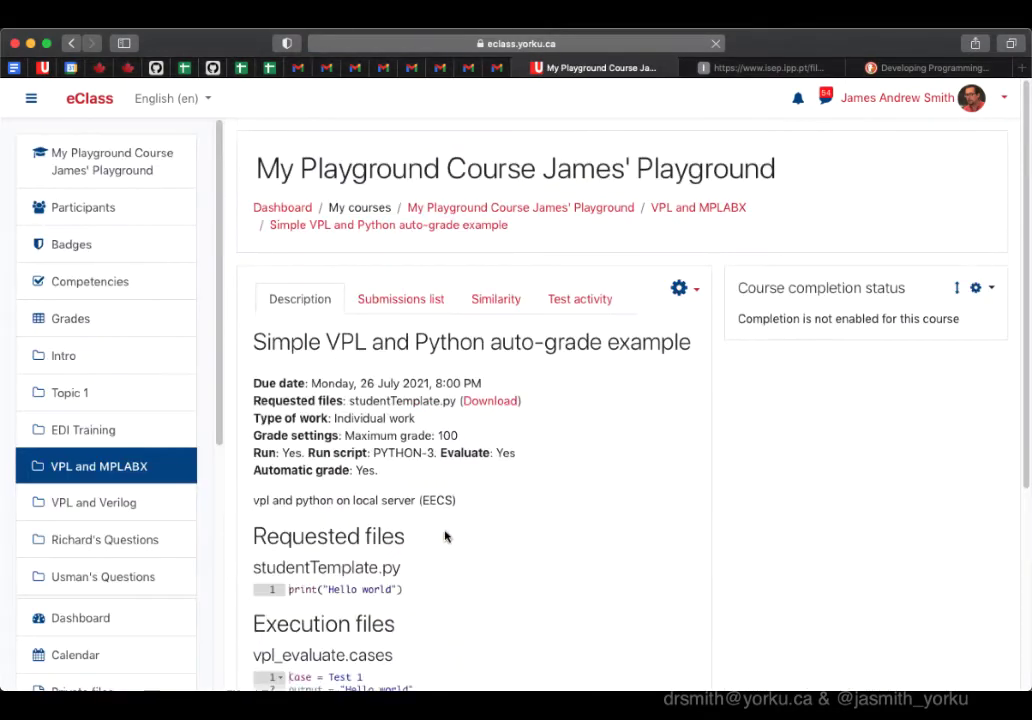
pyautogui.click(679, 289)
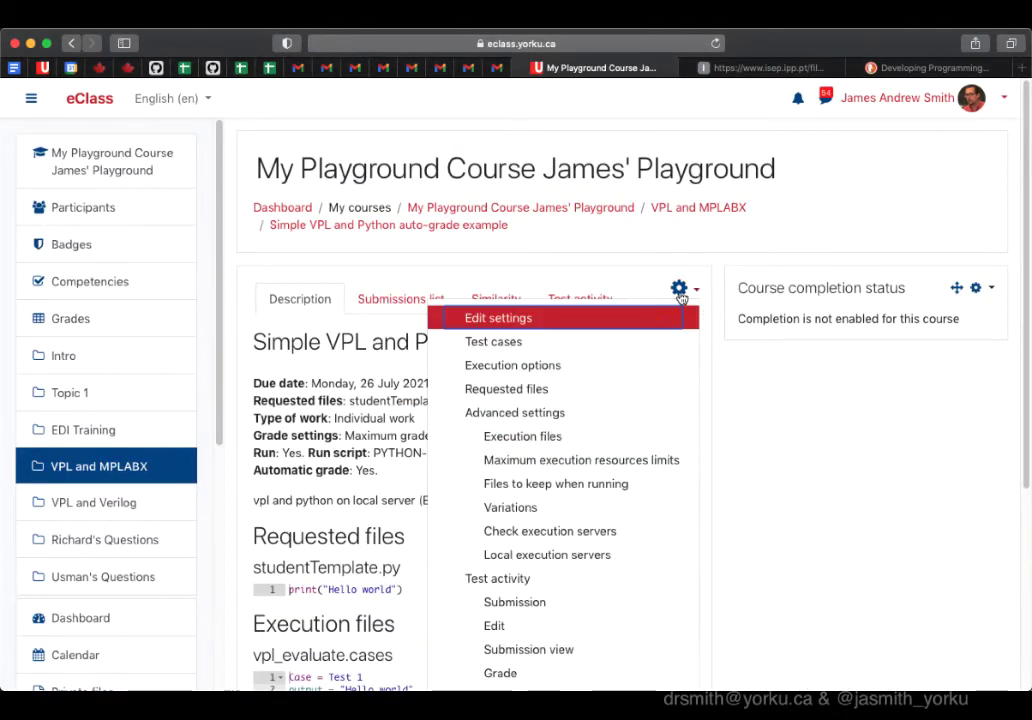
pyautogui.click(531, 558)
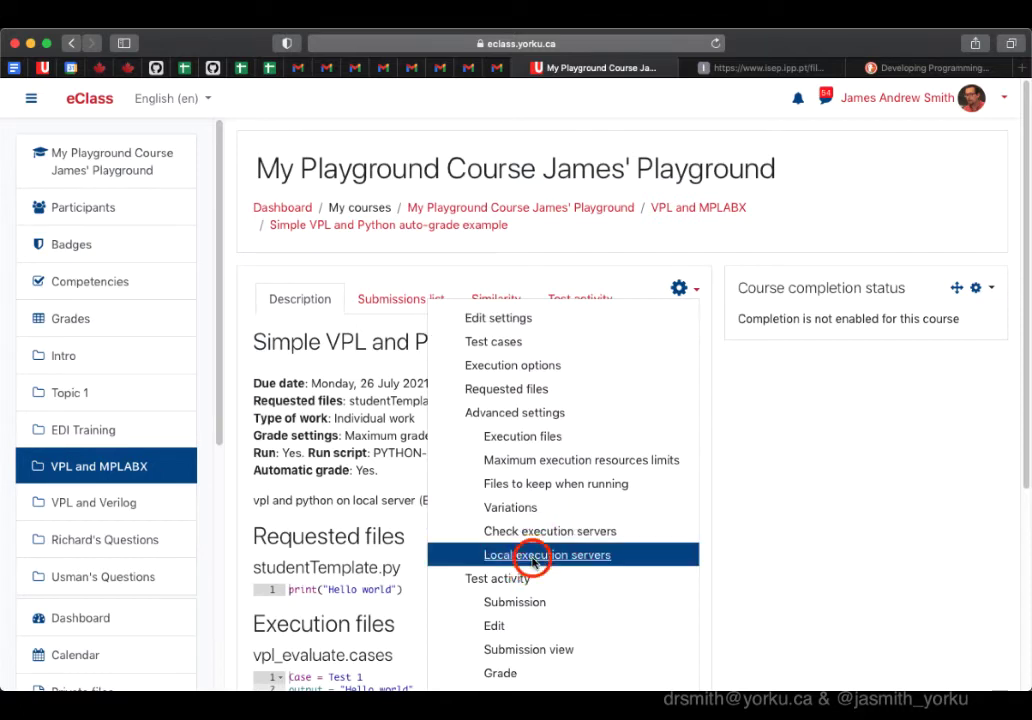
pyautogui.click(496, 460)
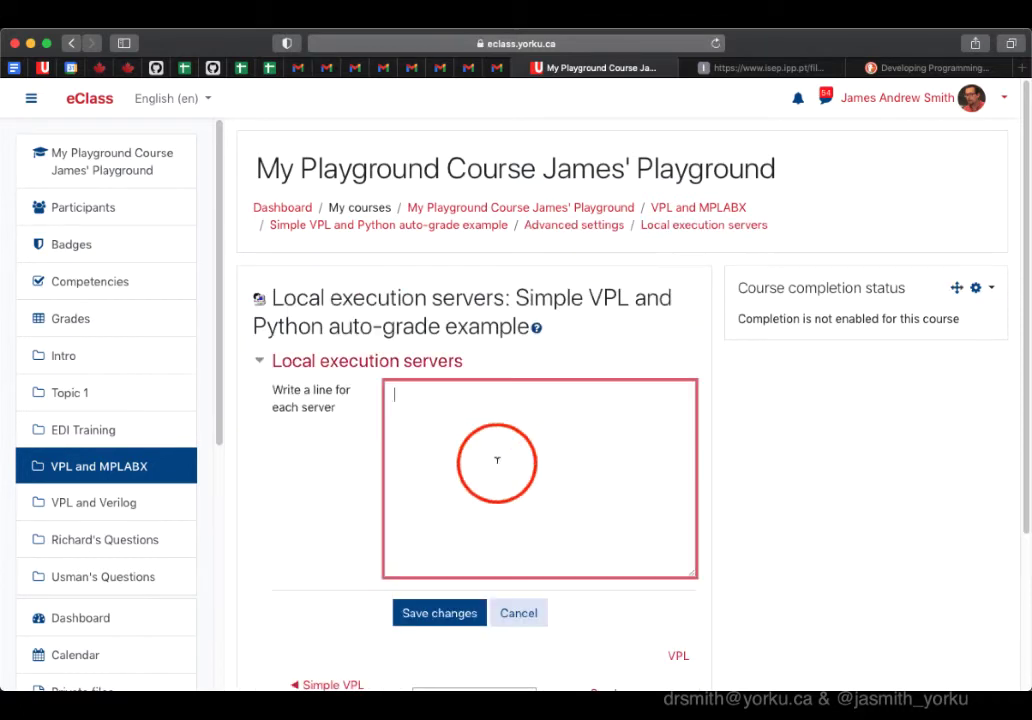
pyautogui.write('https')
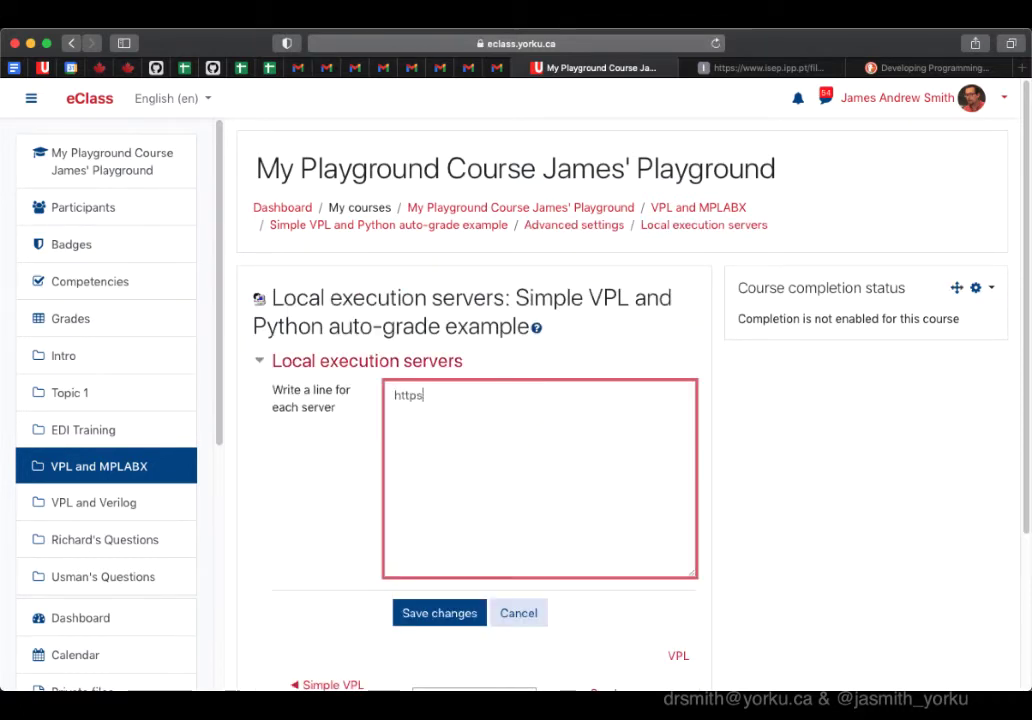
pyautogui.write('://s.yorku.ca end')
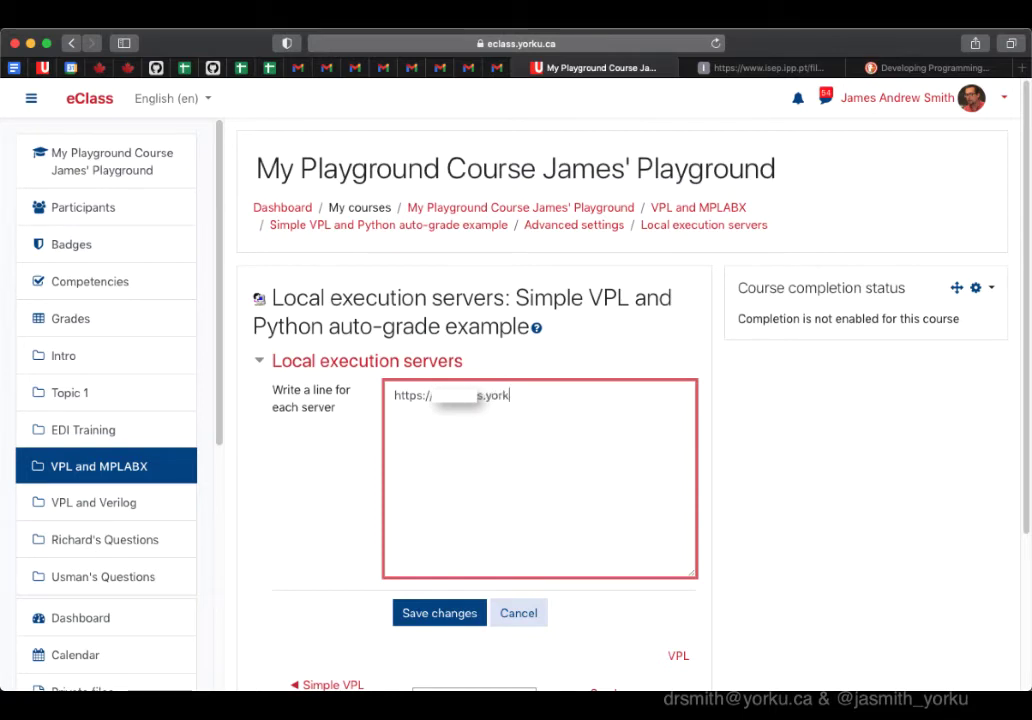
pyautogui.write('_')
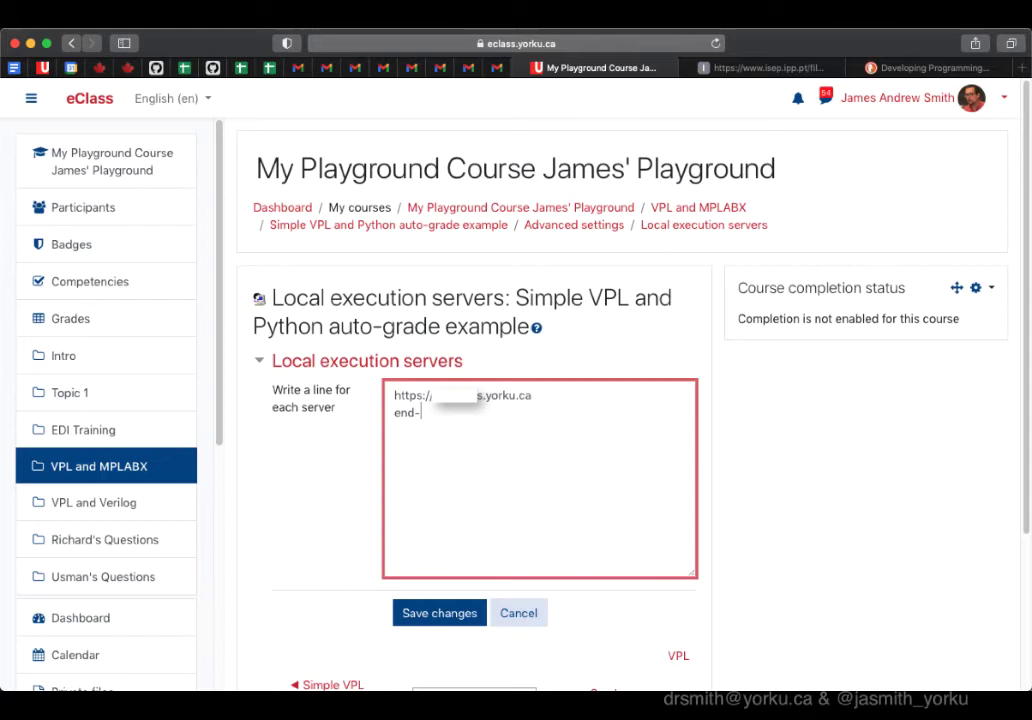
pyautogui.write('of_jai')
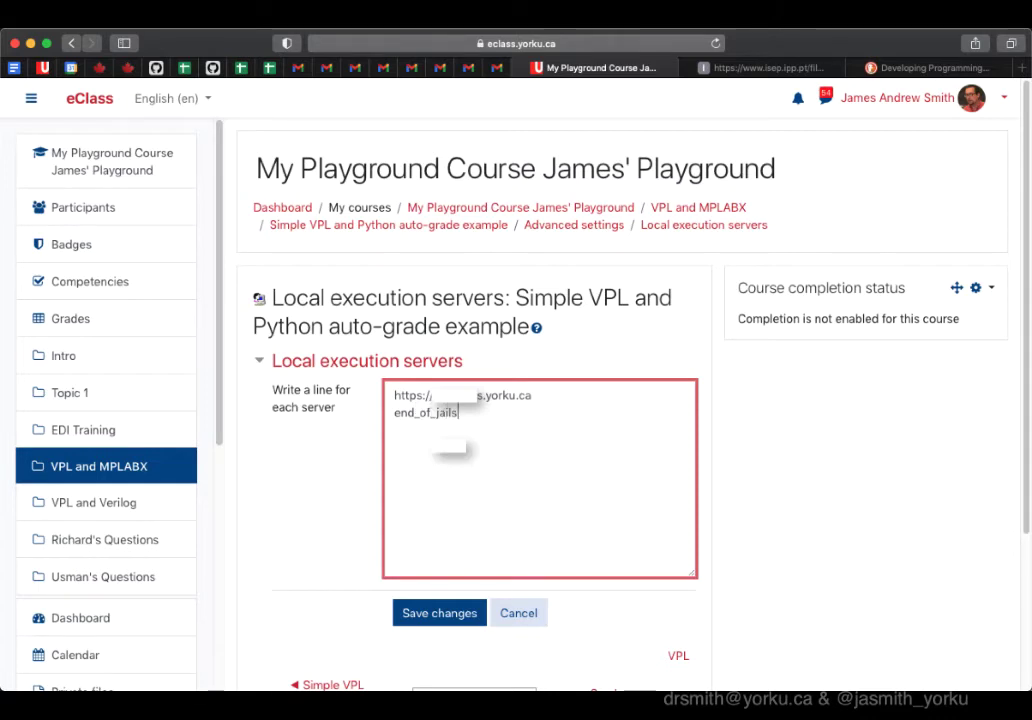
pyautogui.write('ls')
pyautogui.click(466, 616)
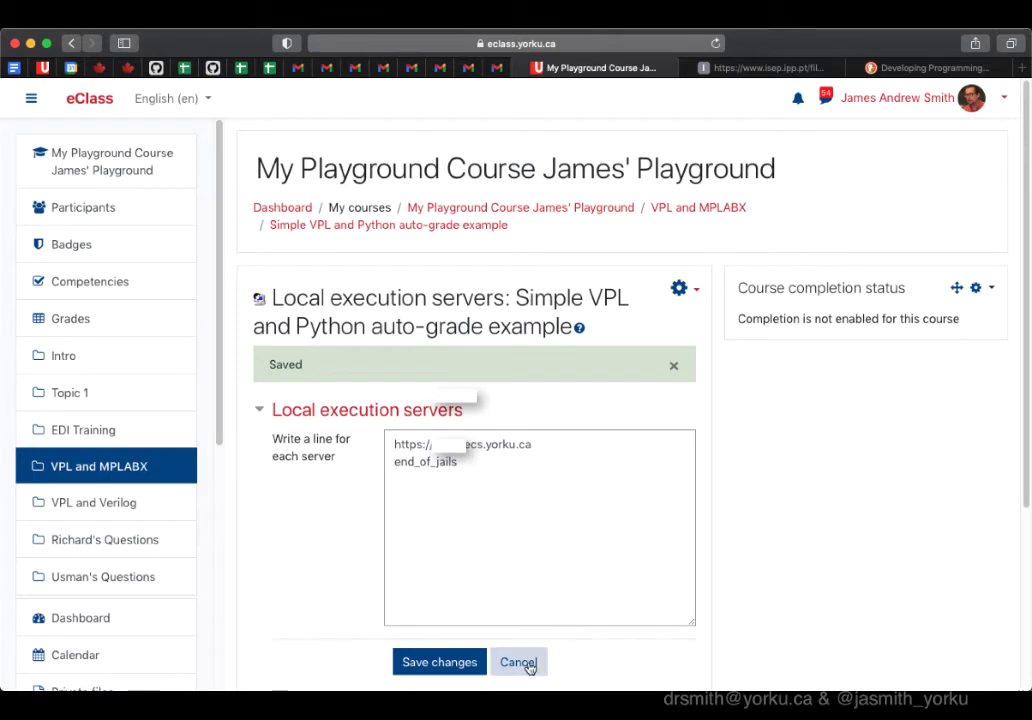
# Switch the course to the DemoStudent view and open Simple VPL and Python auto-grade example.
pyautogui.click(680, 290)
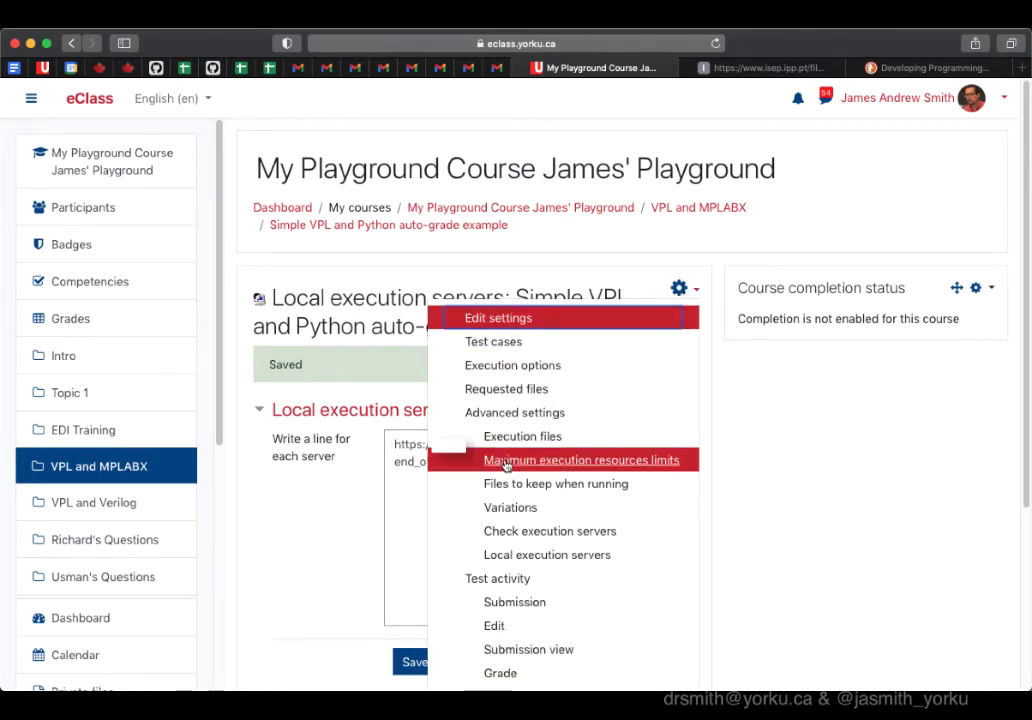
pyautogui.click(503, 398)
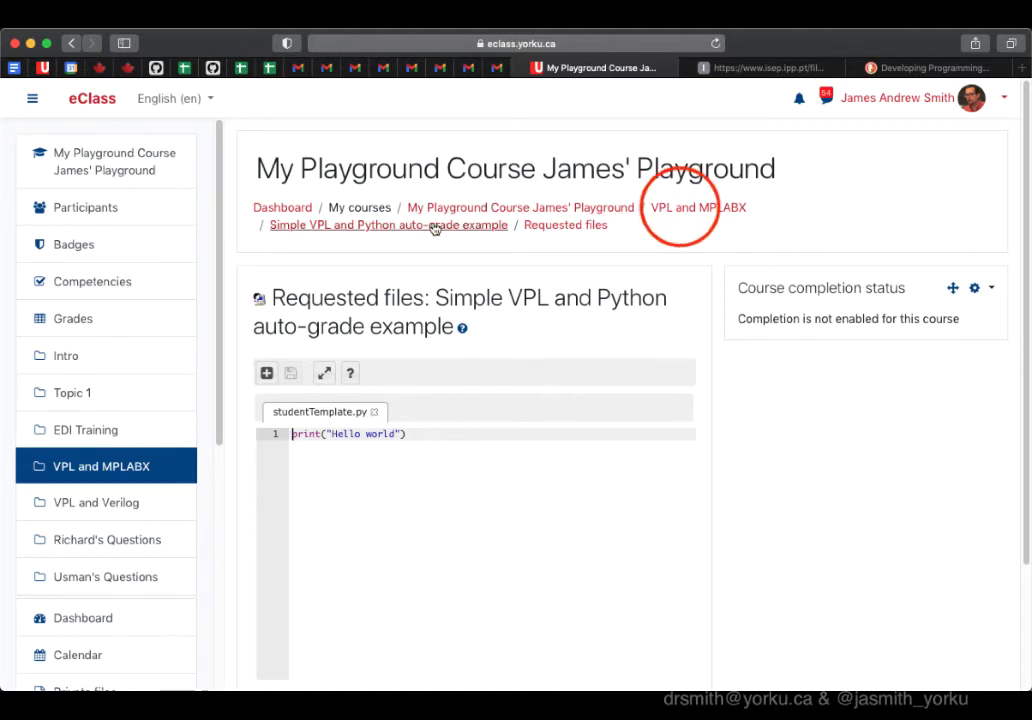
pyautogui.click(680, 210)
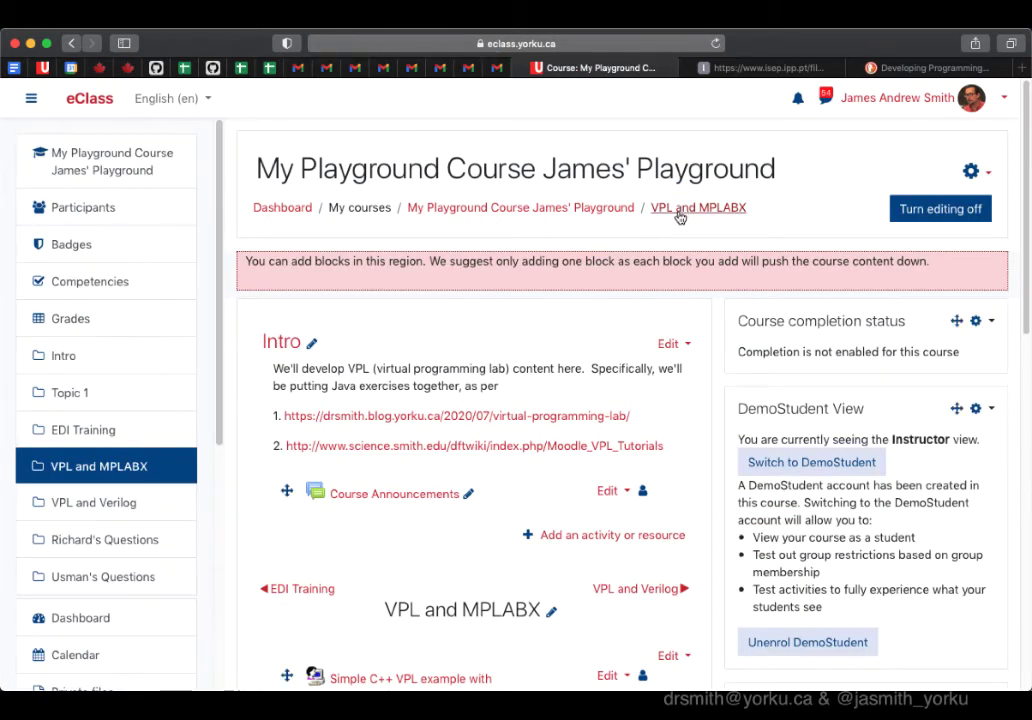
pyautogui.click(826, 460)
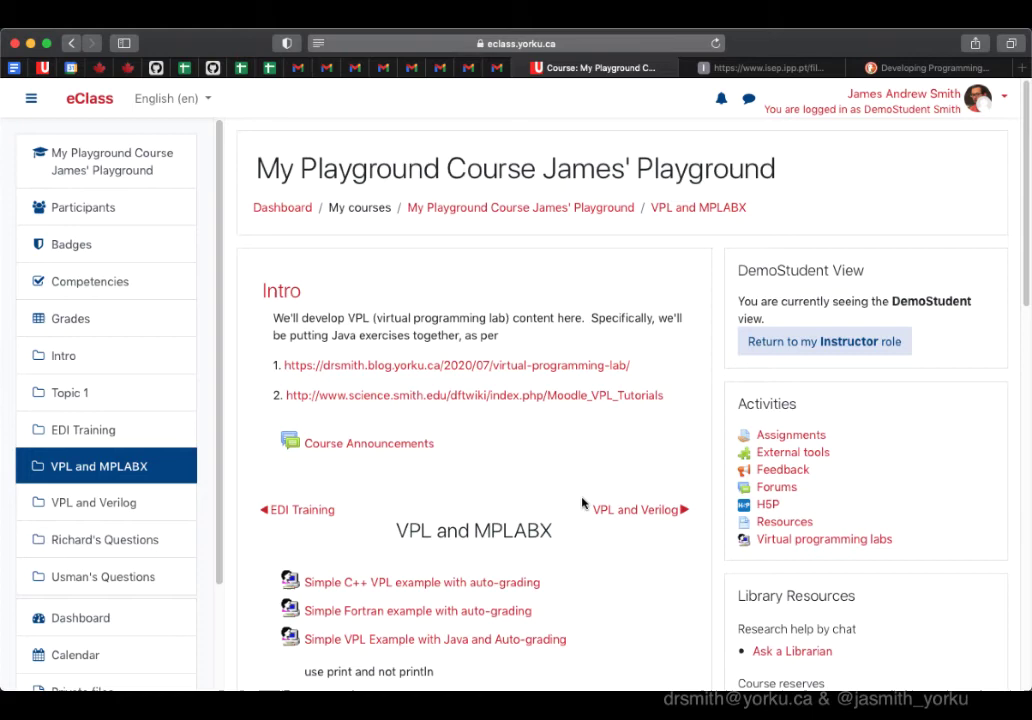
pyautogui.scroll(-5, 580, 500)
pyautogui.click(449, 406)
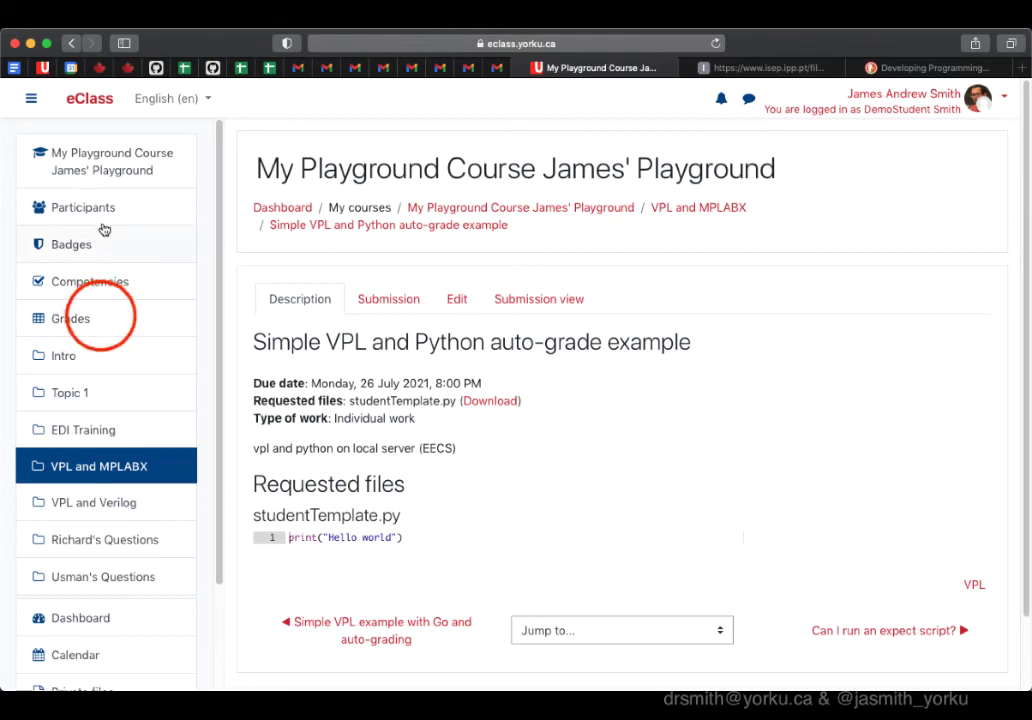
# Look up the demo student's grade for the Python lab in the course grades before submitting.
pyautogui.click(104, 318)
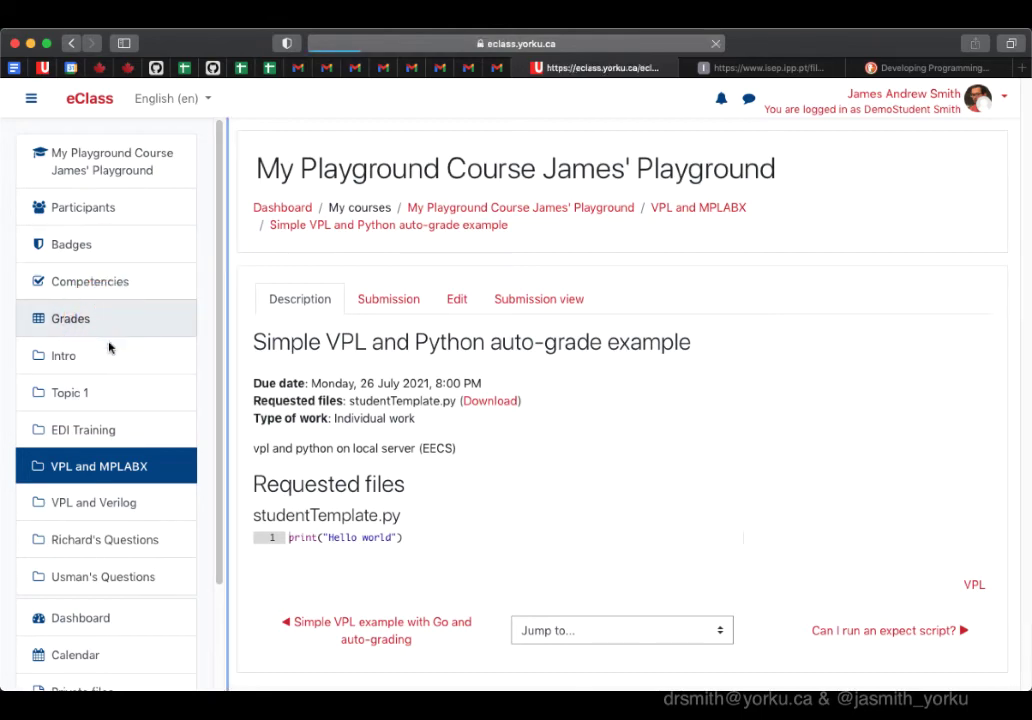
pyautogui.click(1025, 121)
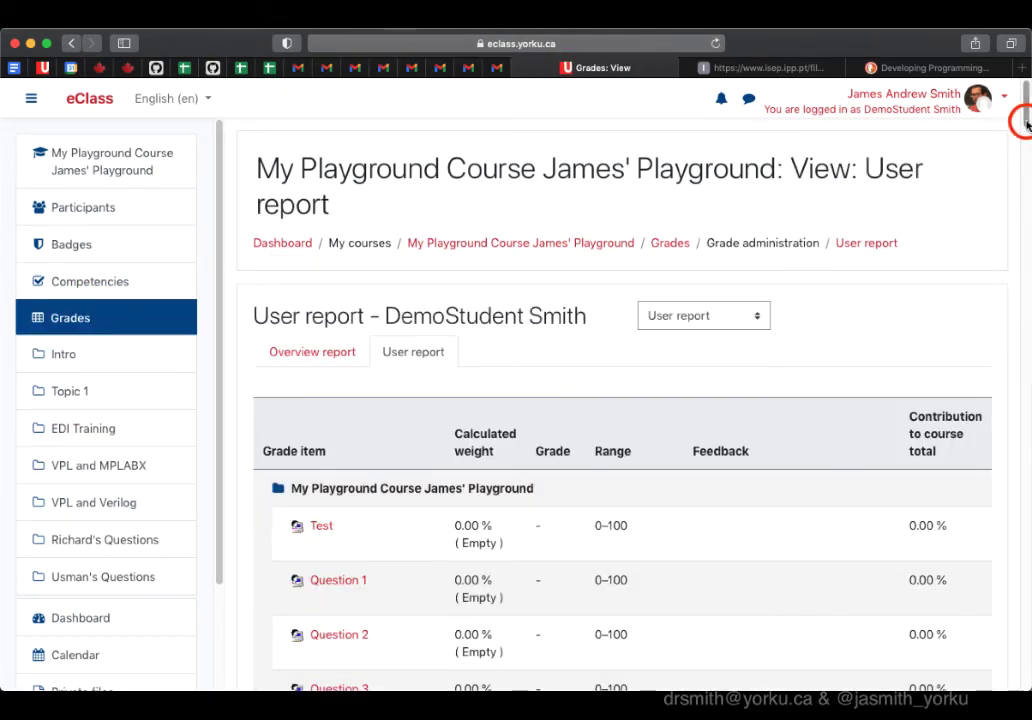
pyautogui.moveTo(1025, 121); pyautogui.dragTo(995, 638)
pyautogui.click(537, 455)
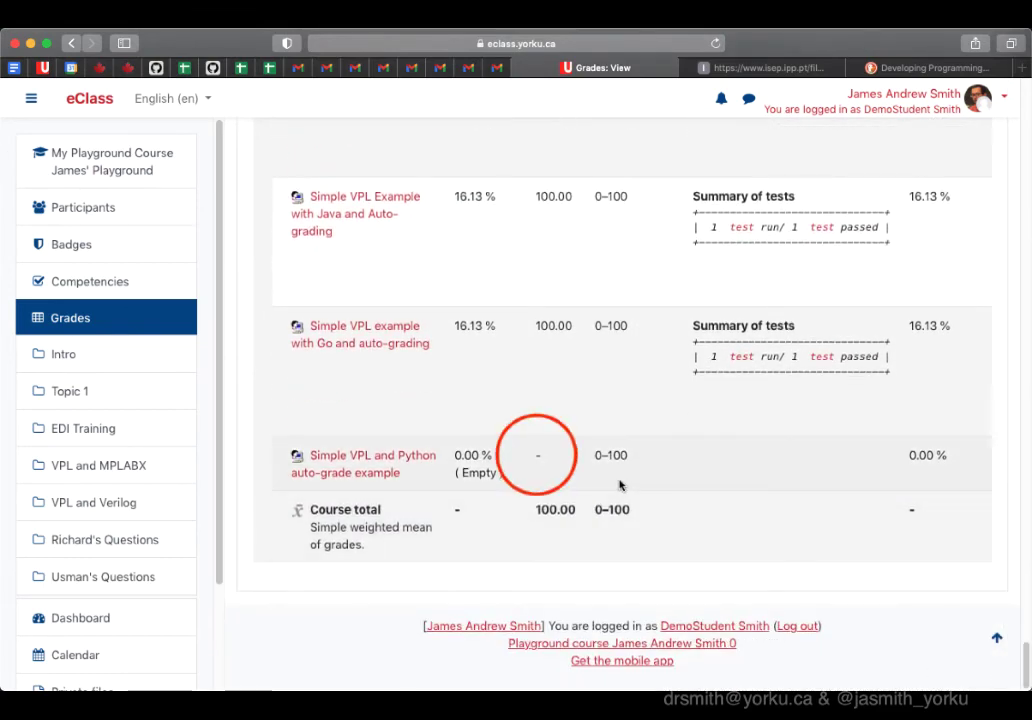
pyautogui.doubleClick(537, 455)
# Open the Python lab's submission for editing, save studentTemplate.py as it is and run the program.
pyautogui.click(389, 453)
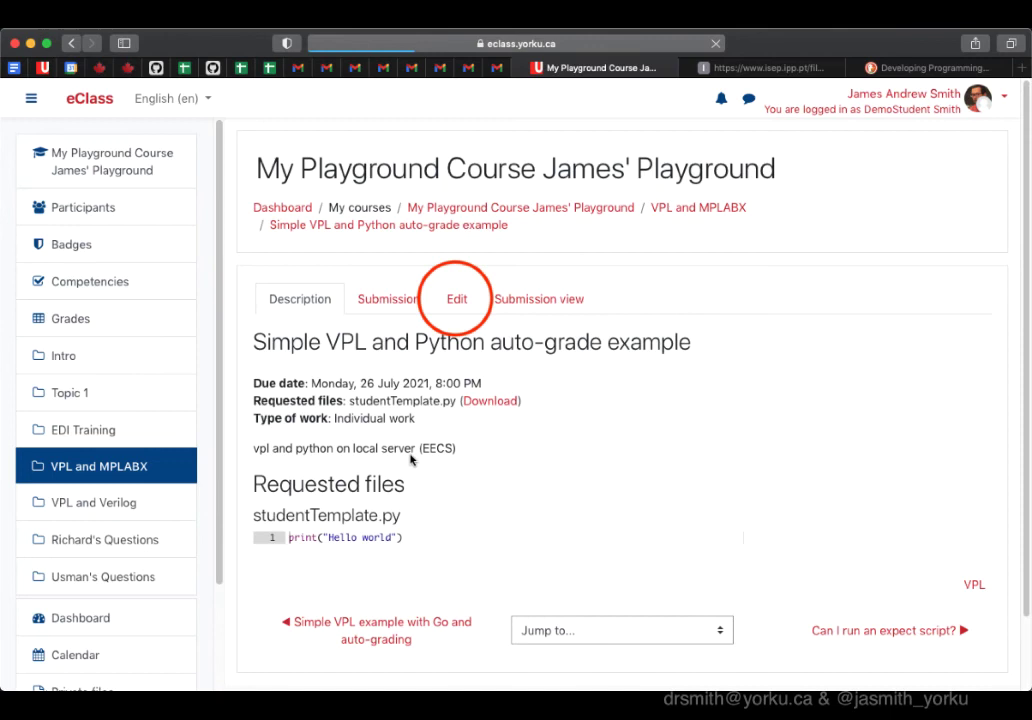
pyautogui.click(455, 300)
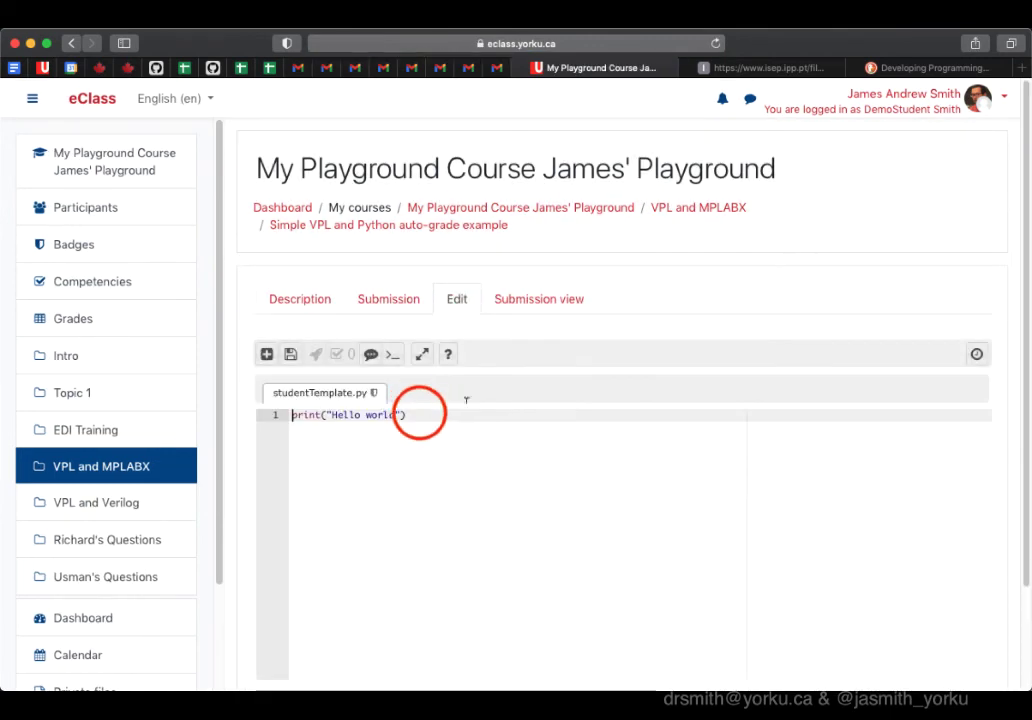
pyautogui.click(290, 354)
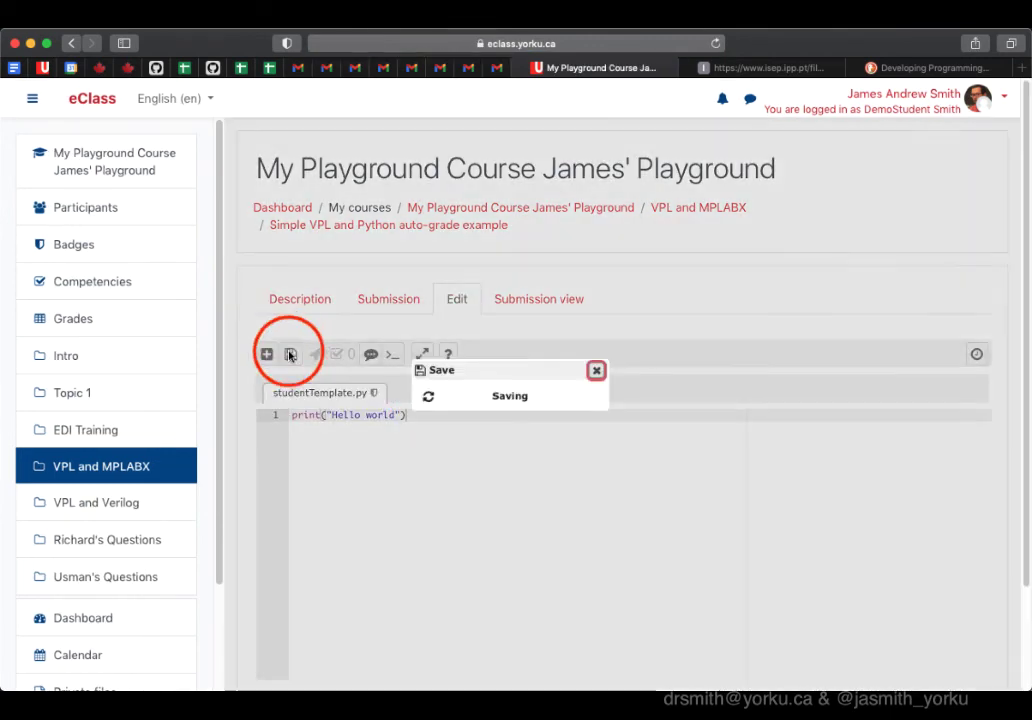
pyautogui.click(316, 358)
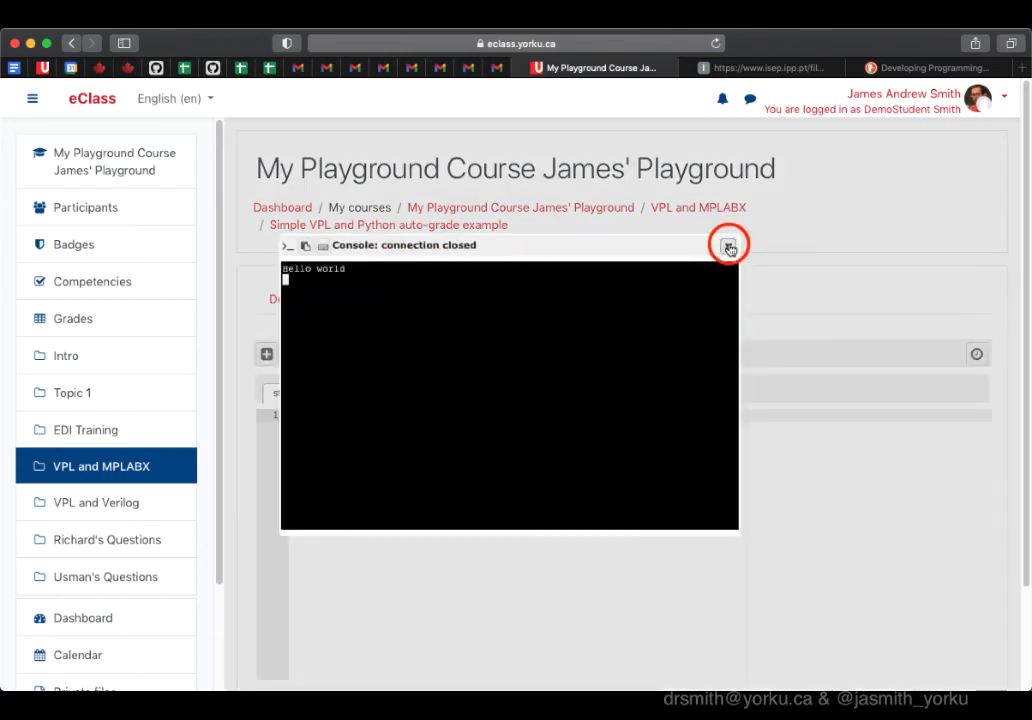
pyautogui.click(728, 246)
# Evaluate the demo student's Python submission and check the proposed grade and test summary.
pyautogui.click(349, 354)
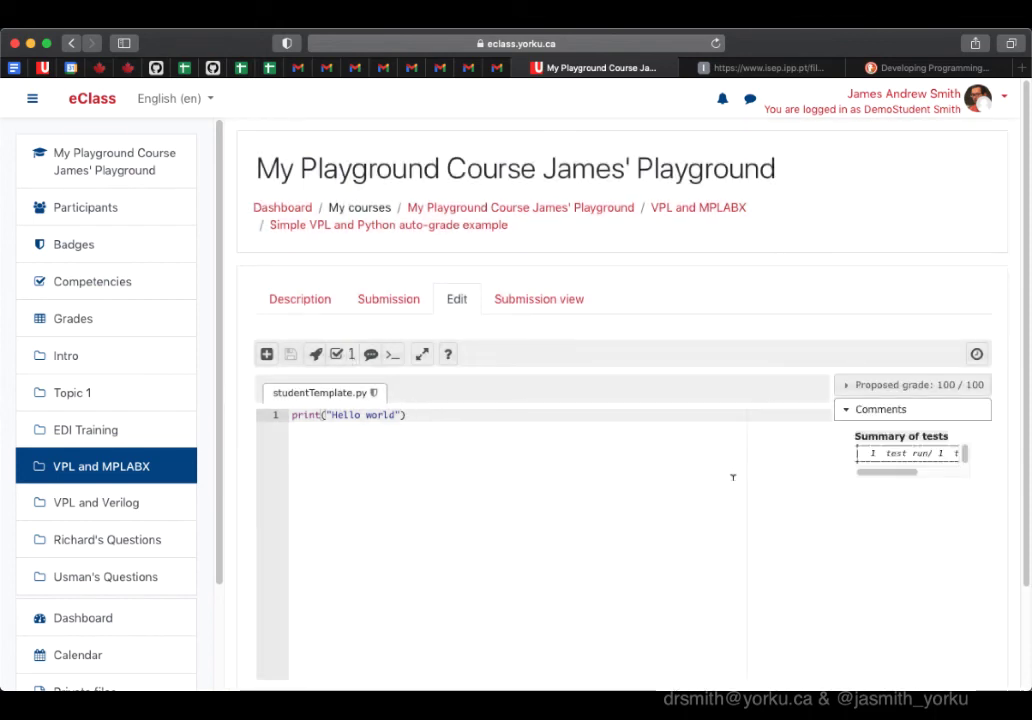
pyautogui.moveTo(830, 478); pyautogui.dragTo(845, 453)
# Check the evaluated Python lab's grade and test feedback in the demo student's user report.
pyautogui.click(86, 319)
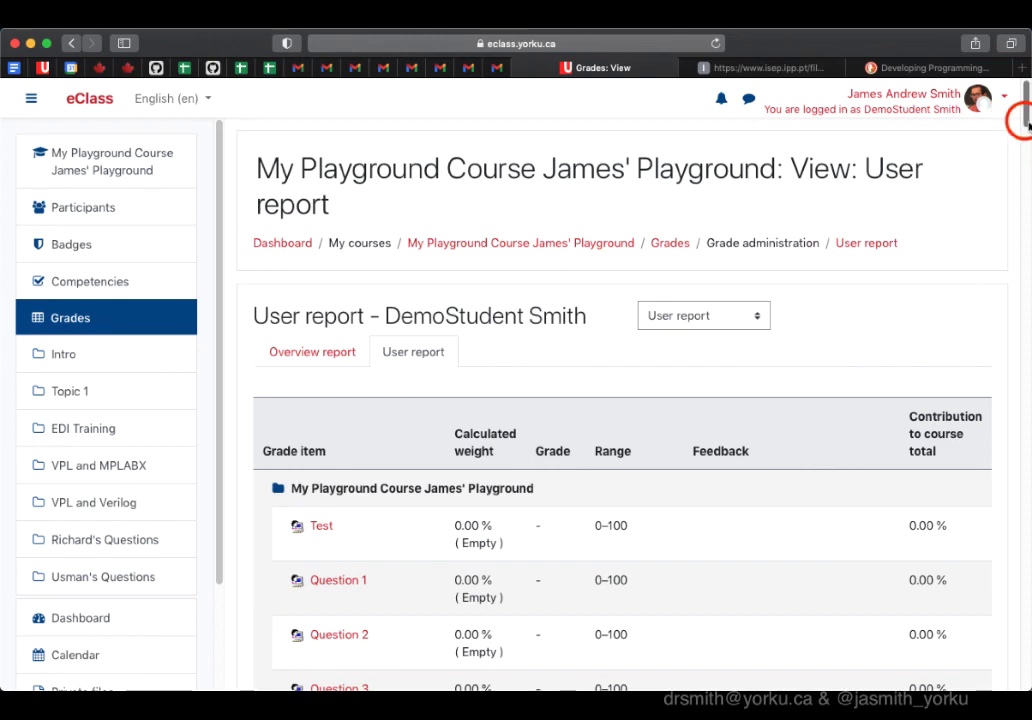
pyautogui.moveTo(1027, 122); pyautogui.dragTo(1027, 655)
pyautogui.click(714, 415)
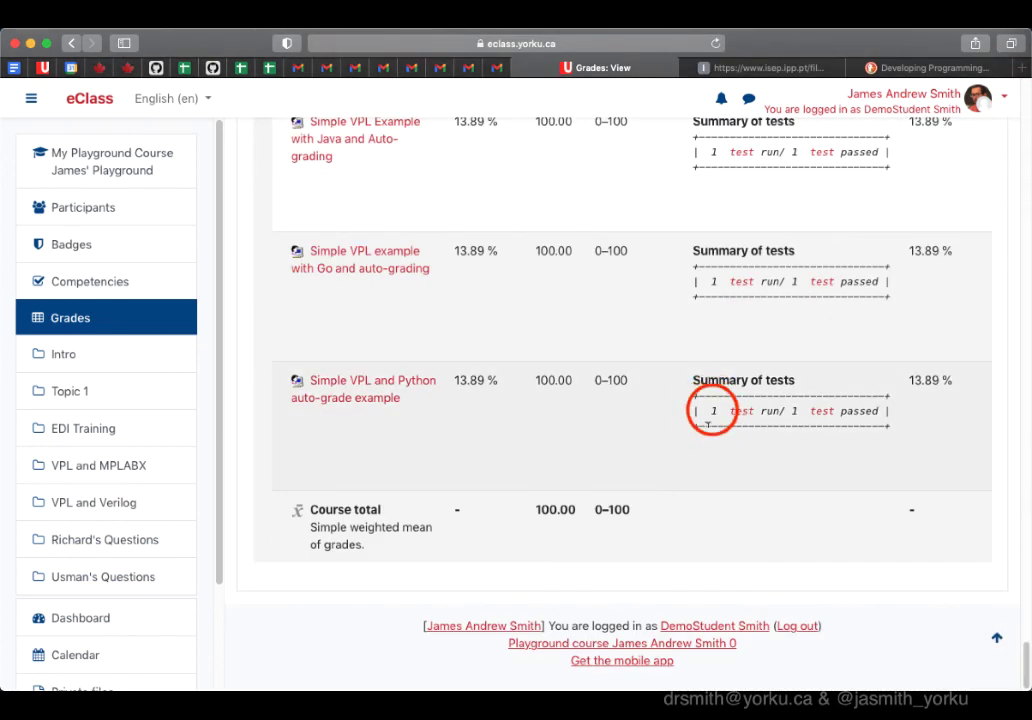
pyautogui.moveTo(708, 422); pyautogui.dragTo(915, 415)
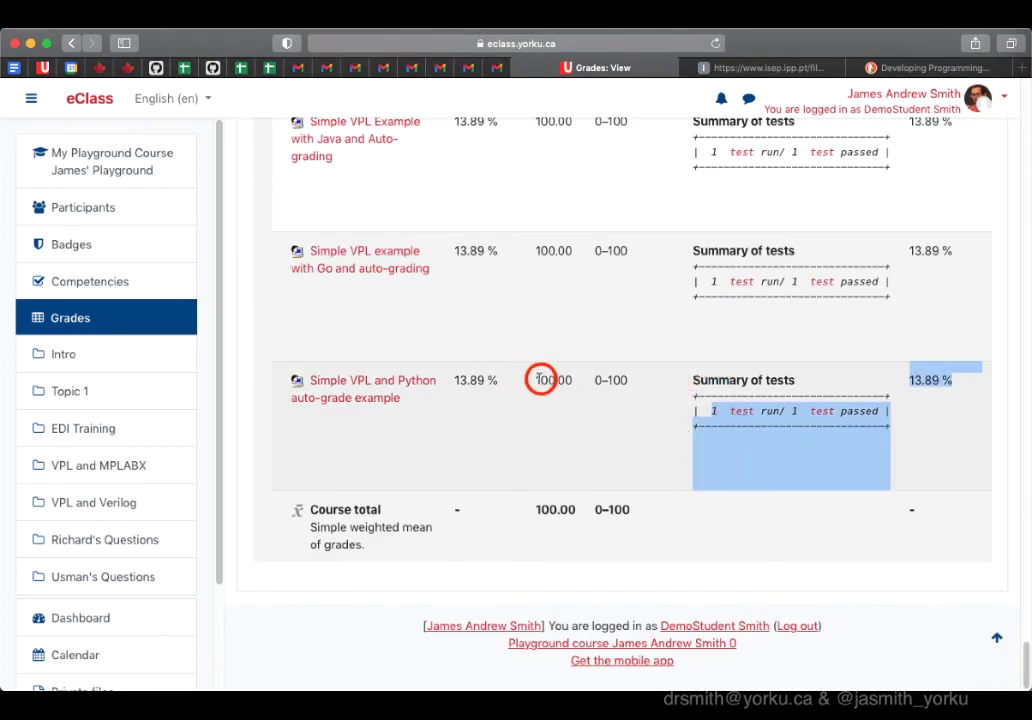
pyautogui.moveTo(538, 379); pyautogui.dragTo(598, 368)
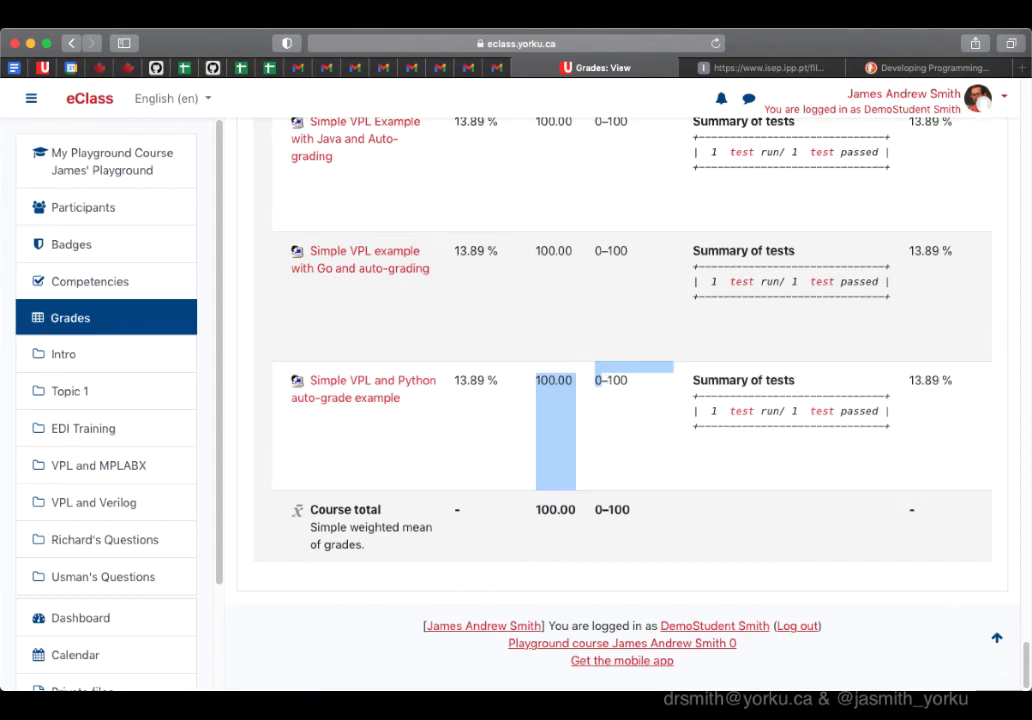